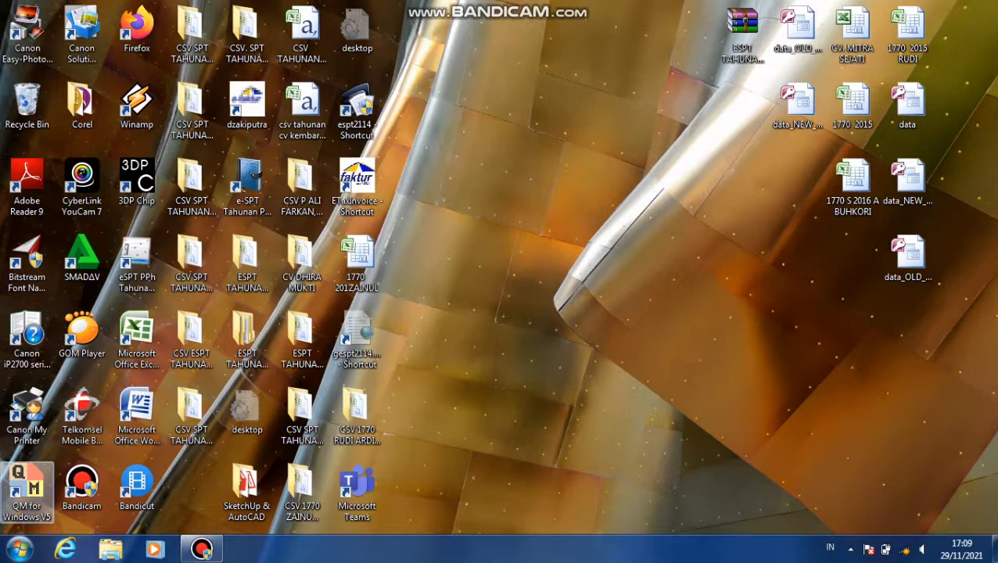
Launch QM for Windows and start a new Time Series Analysis data set in the Forecasting module.
double_click(27, 491)
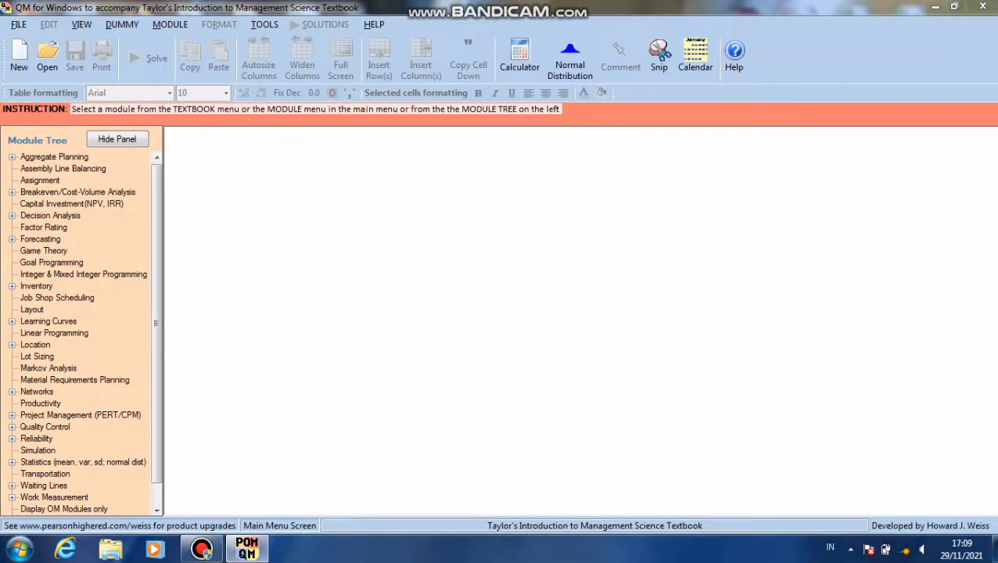
left_click(40, 239)
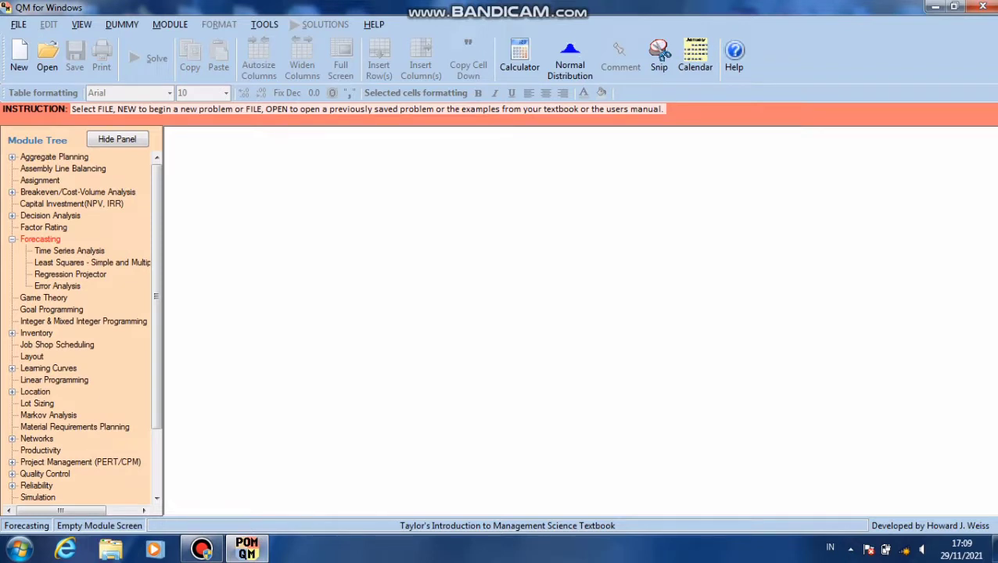
left_click(70, 251)
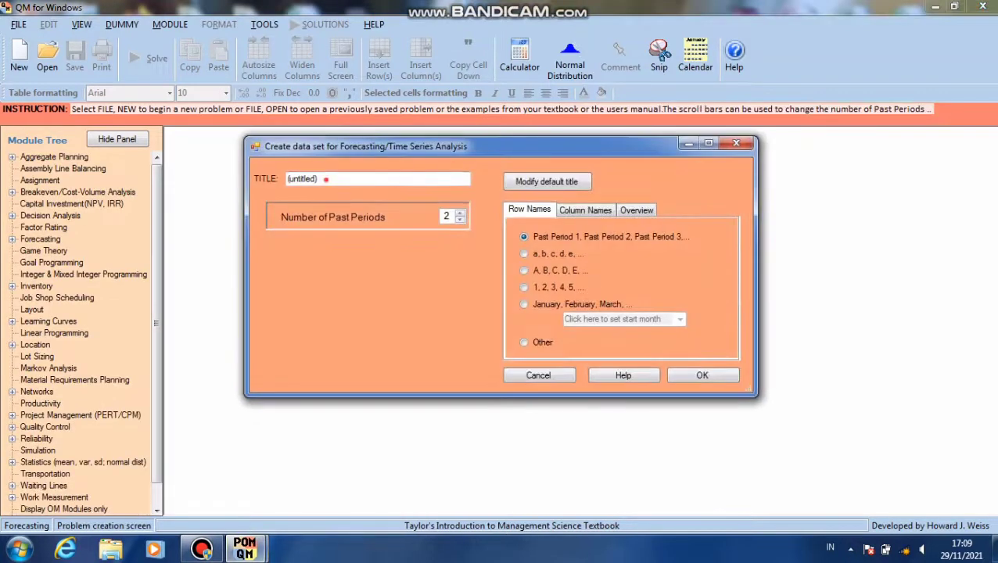
Replace the default data set title with "PT MNCI".
key("BackSpace")
key("BackSpace")
key("BackSpace")
key("BackSpace")
key("BackSpace")
key("BackSpace")
key("BackSpace")
key("BackSpace")
key("BackSpace")
key("BackSpace")
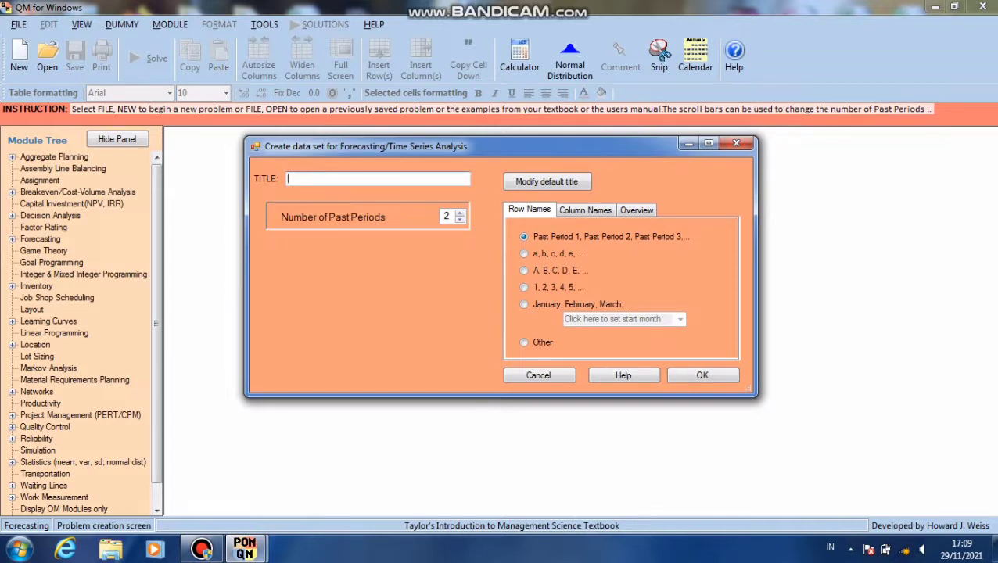
type("PT MNCI")
Create the data set with 12 past periods and row names numbered 1, 2, 3, 4, 5.
left_click(442, 216)
type("1")
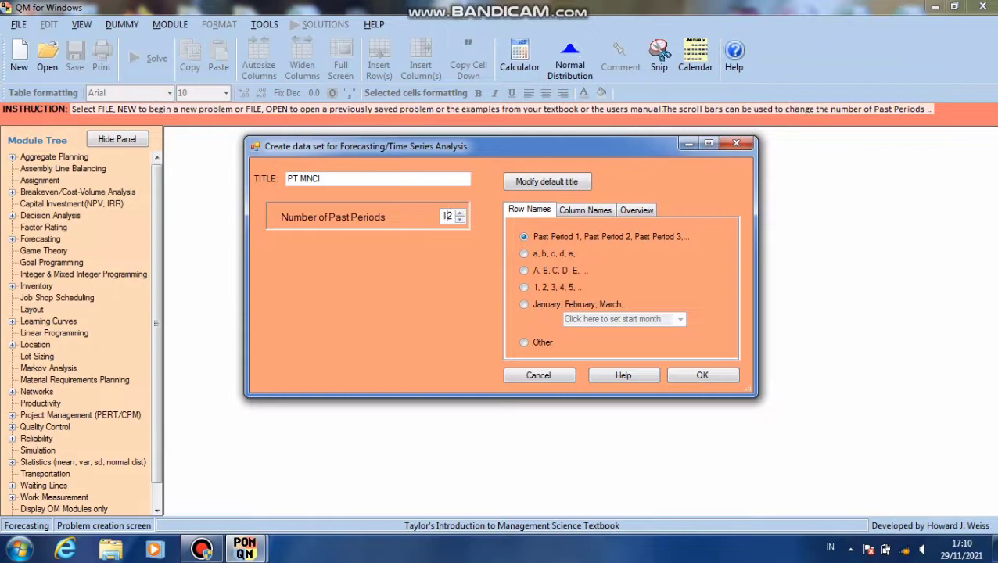
left_click(524, 287)
key("Return")
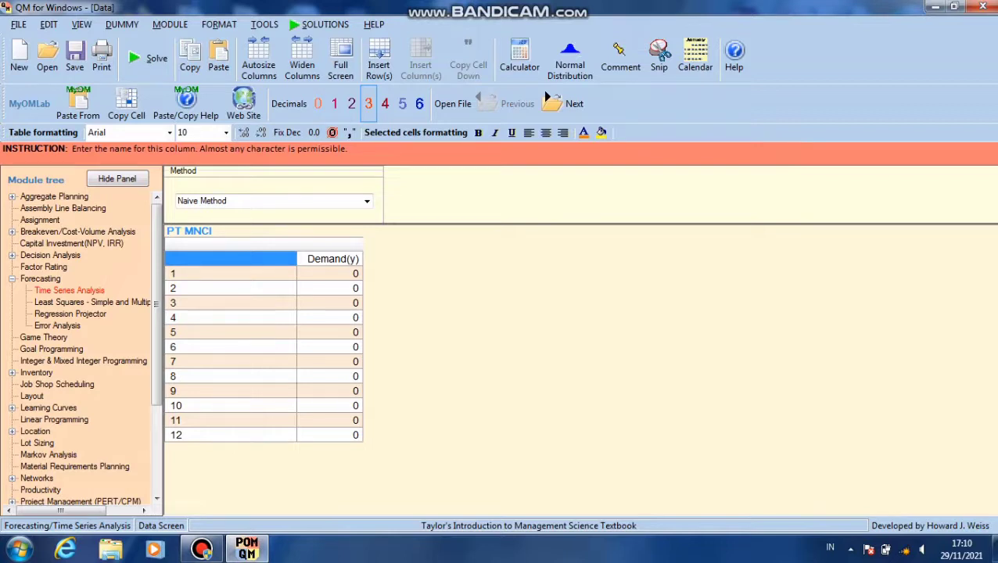
Rename the Demand(y) column as PENJUALAN.
key("Tab")
type("PENJUALAN")
key("Return")
Enter the PENJUALAN values 70, 95, 90, 95 and 80 for periods 1 to 5.
type("70")
key("Return")
type("95")
key("Return")
type("90")
key("Return")
type("95")
key("Return")
type("80")
key("Return")
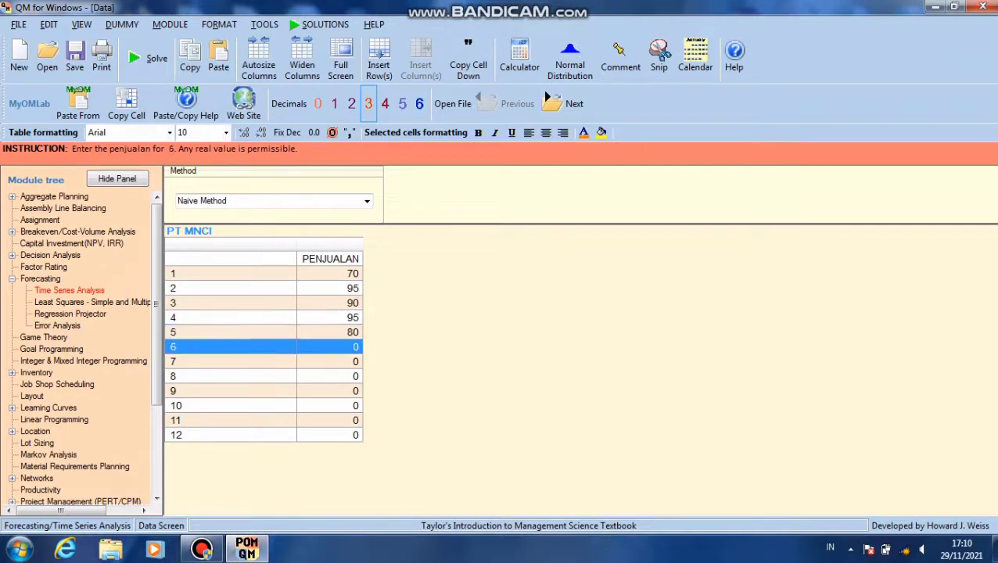
Enter the PENJUALAN values 70, 95, 95, 80, 75, 80 and 200 for periods 6 to 12.
type("70")
key("Return")
type("95")
key("Return")
type("95")
key("Return")
type("80")
key("Return")
type("75")
key("Return")
type("80")
key("Return")
type("200")
key("Tab")
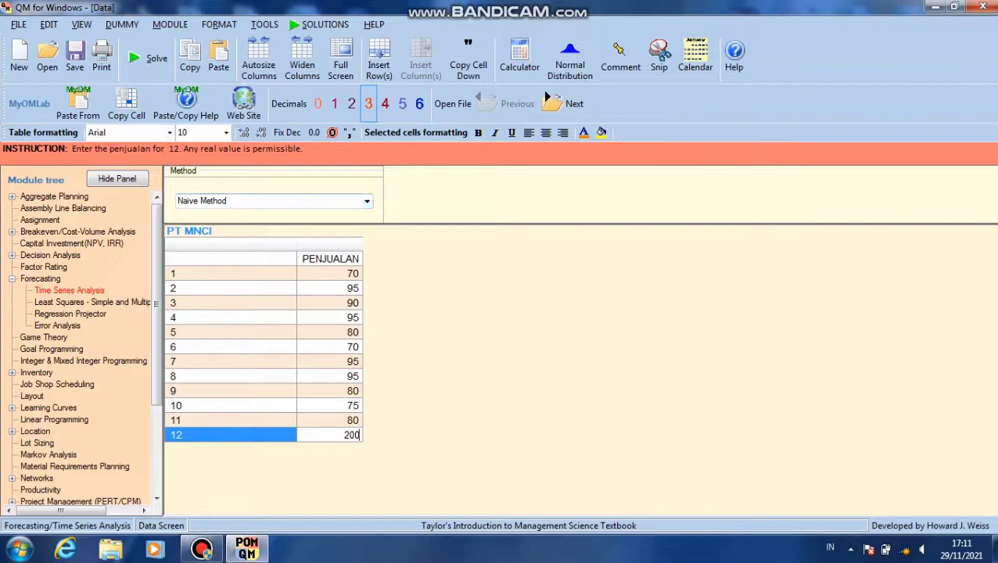
Set the forecasting method to Moving Averages with 3 periods to average.
left_click(367, 201)
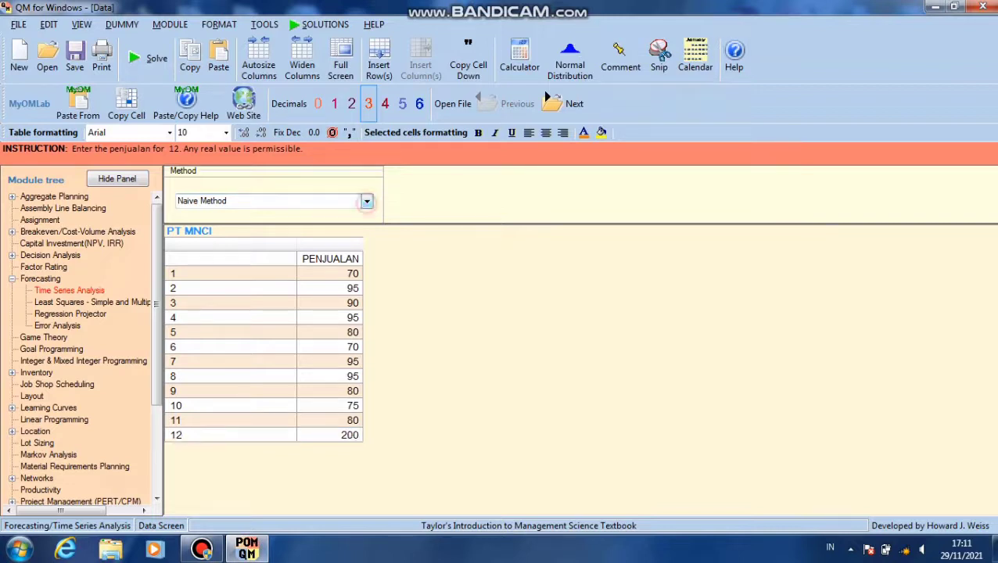
left_click(367, 201)
key("Return")
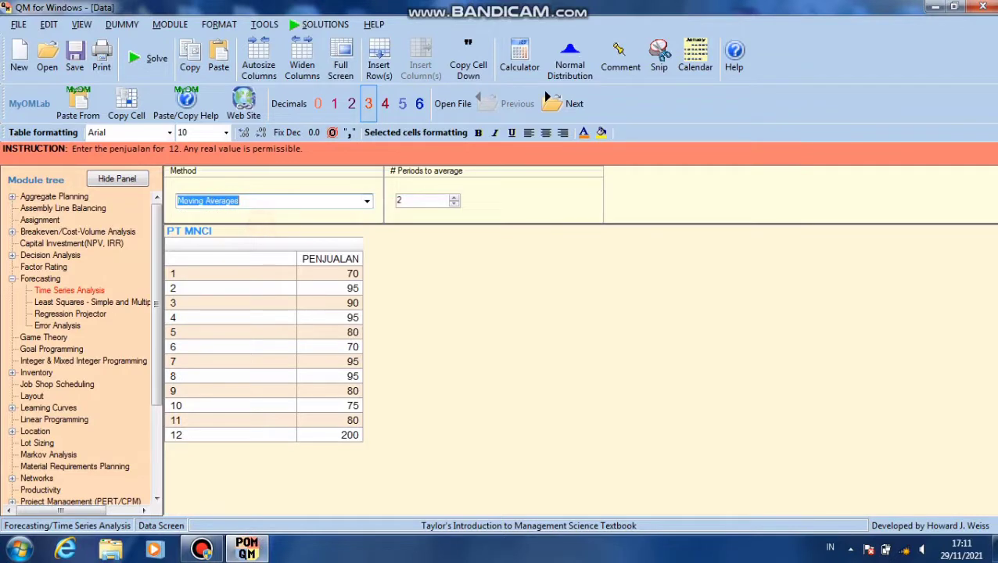
key("Tab")
type("3")
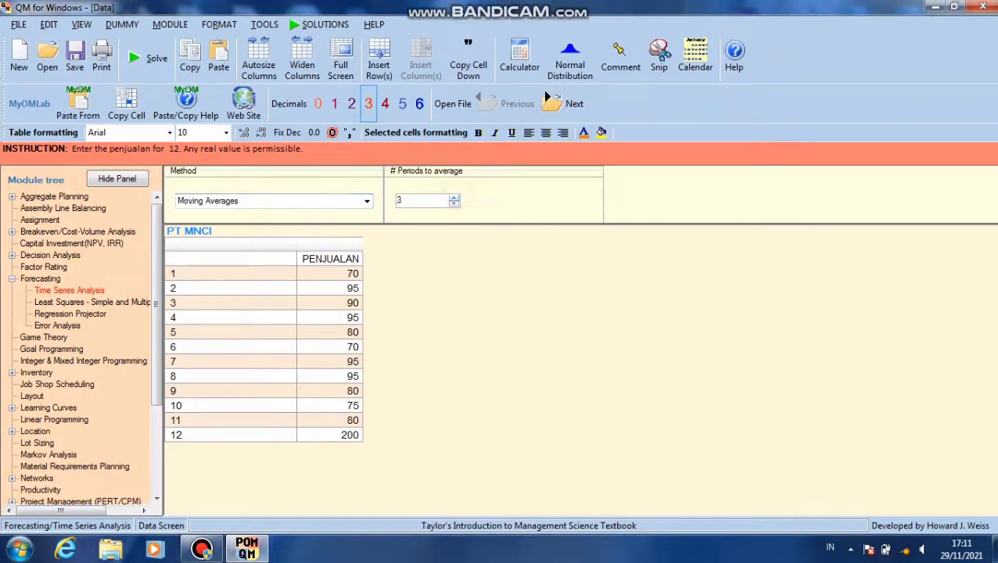
Solve the PT MNCI forecast and view its graph, returning to the data table.
left_click(146, 59)
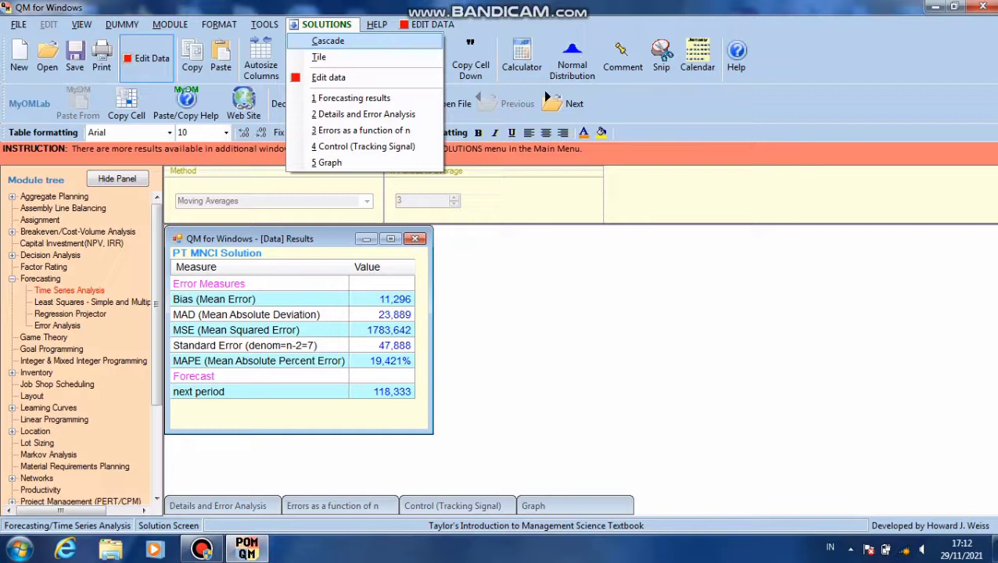
key("5")
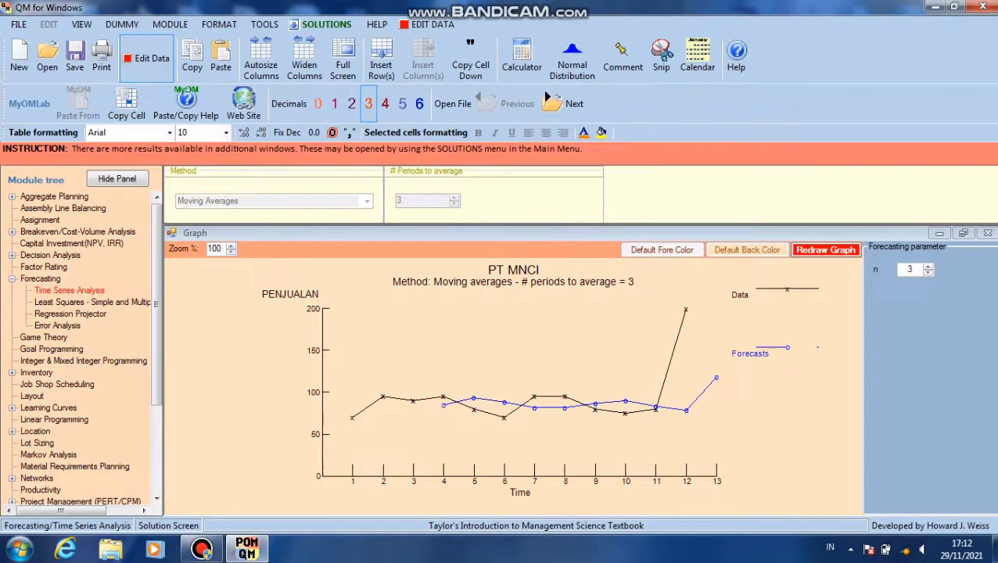
left_click(146, 58)
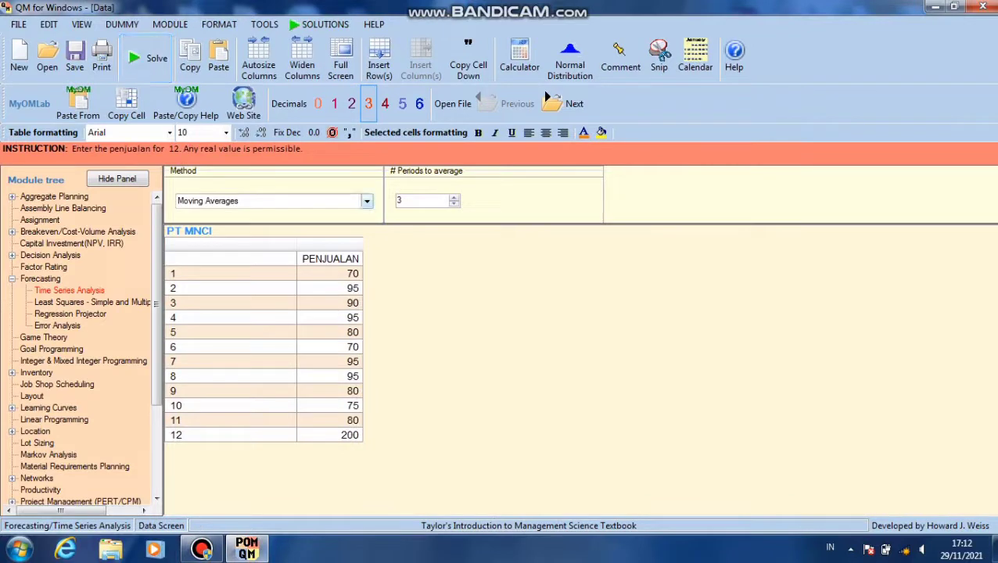
Solve the moving average forecast again with 4 periods to average and view its graph.
left_click(454, 197)
left_click(149, 58)
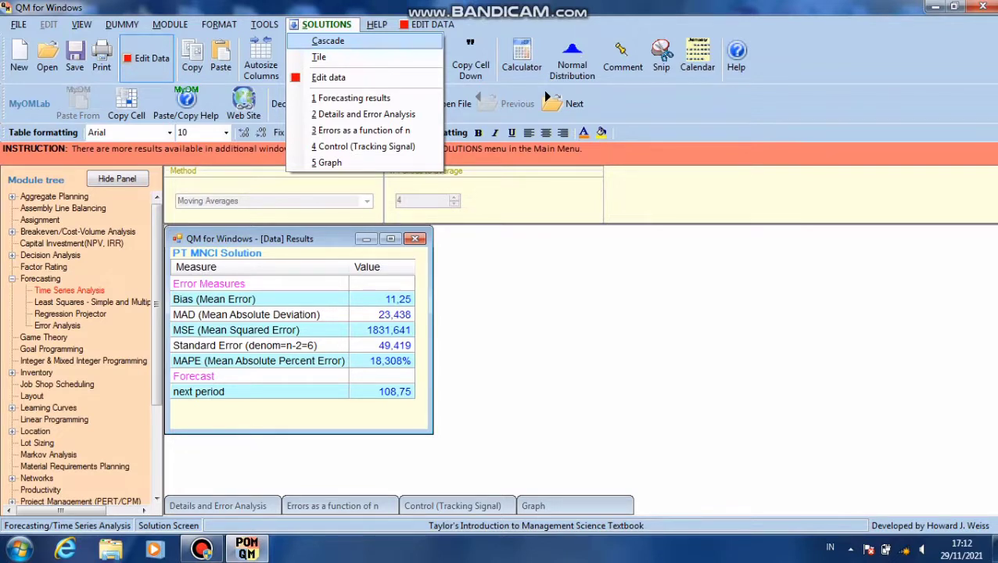
key("5")
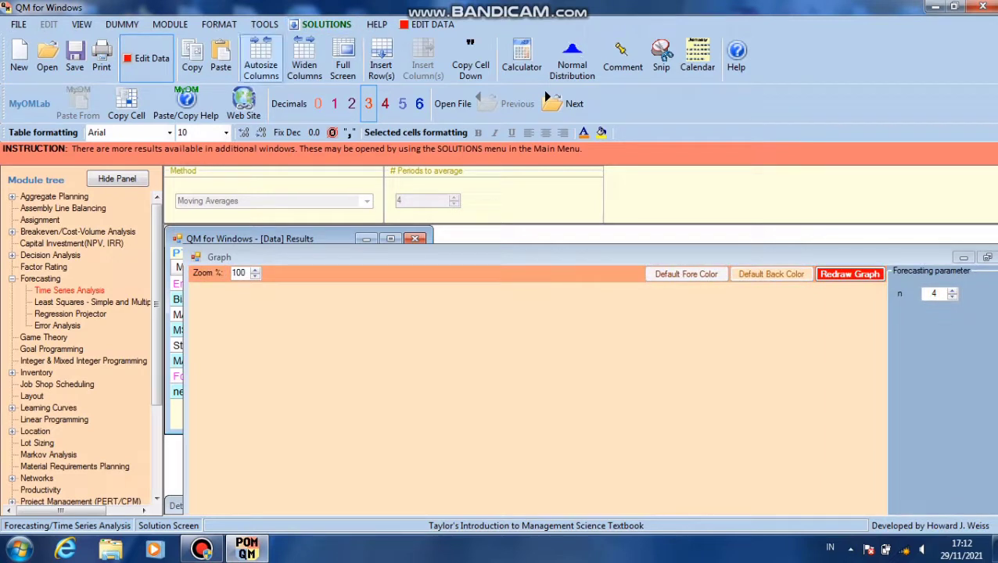
left_click(326, 24)
left_click(329, 162)
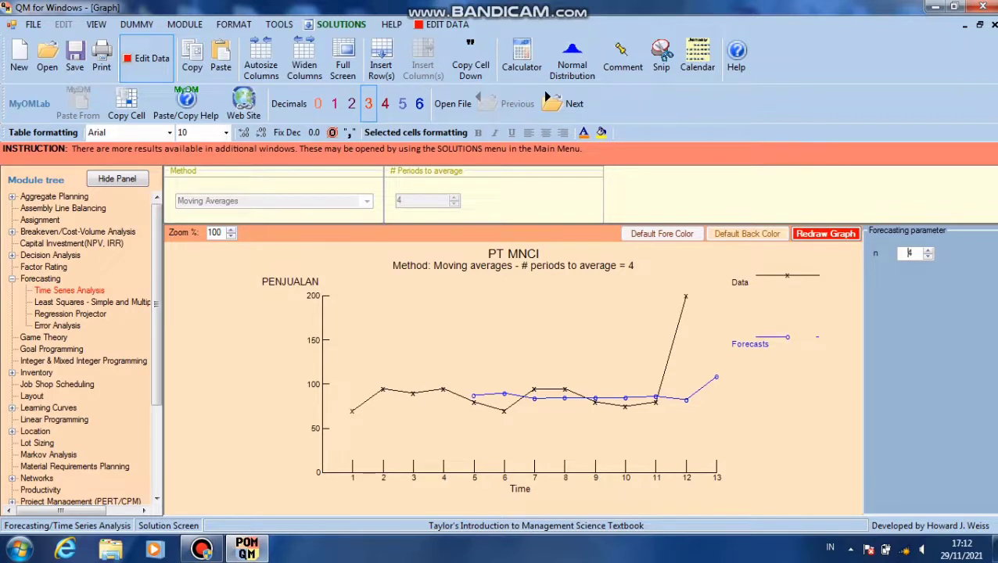
left_click(152, 58)
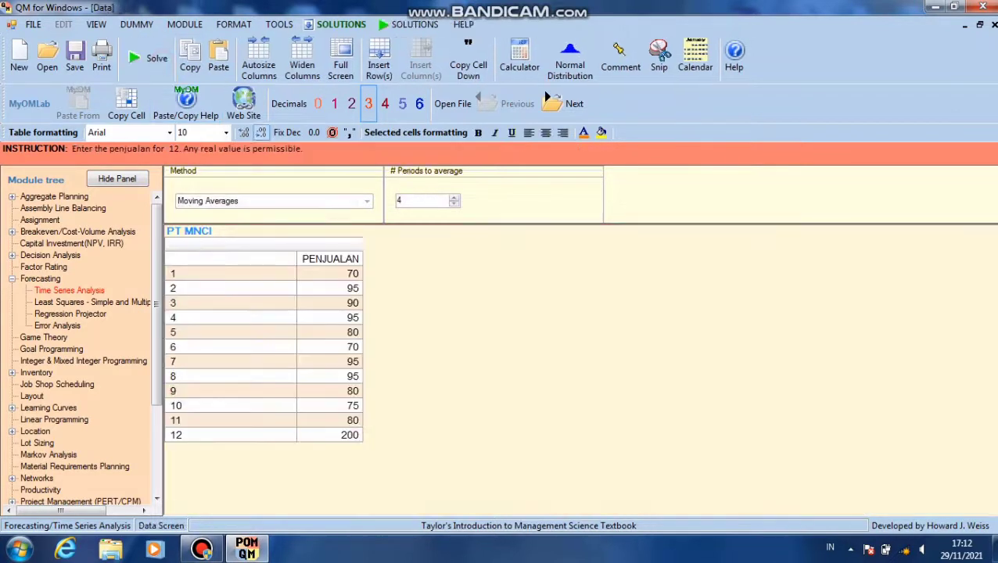
Change the forecasting method to Weighted Moving Averages.
left_click(367, 201)
key("Down")
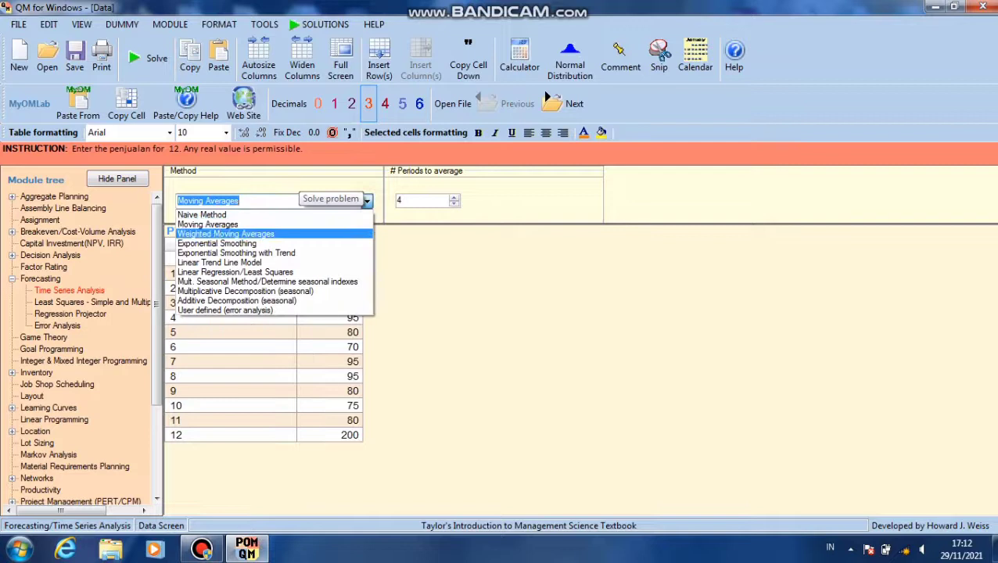
key("Return")
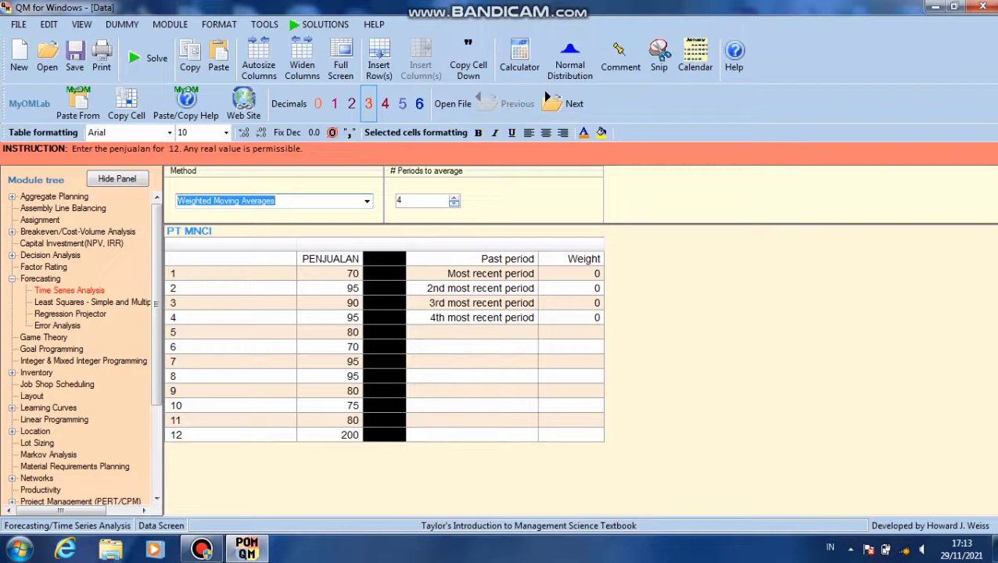
Set the periods to average to 3 and try to solve the weighted forecast without entering weights.
left_click(453, 204)
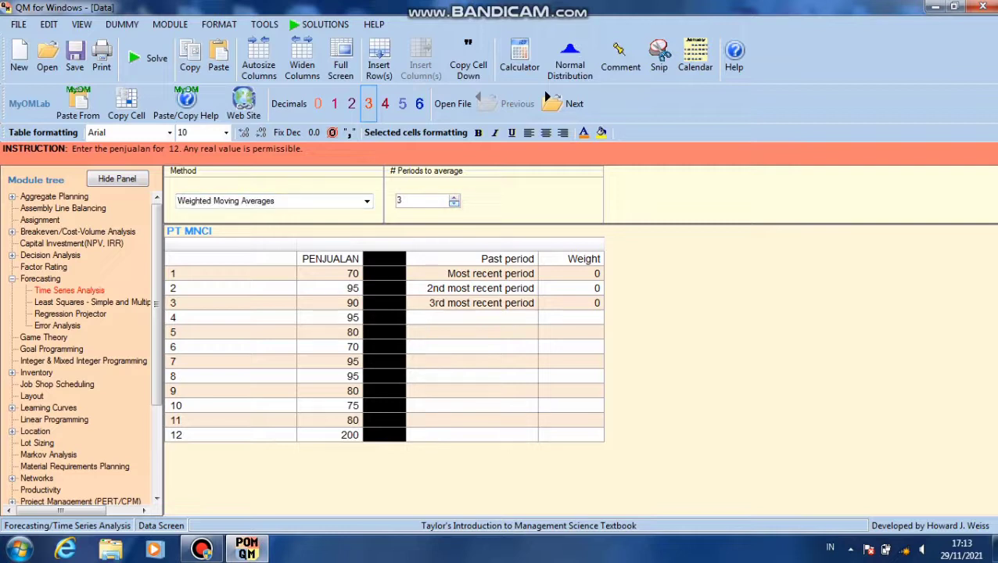
left_click(156, 59)
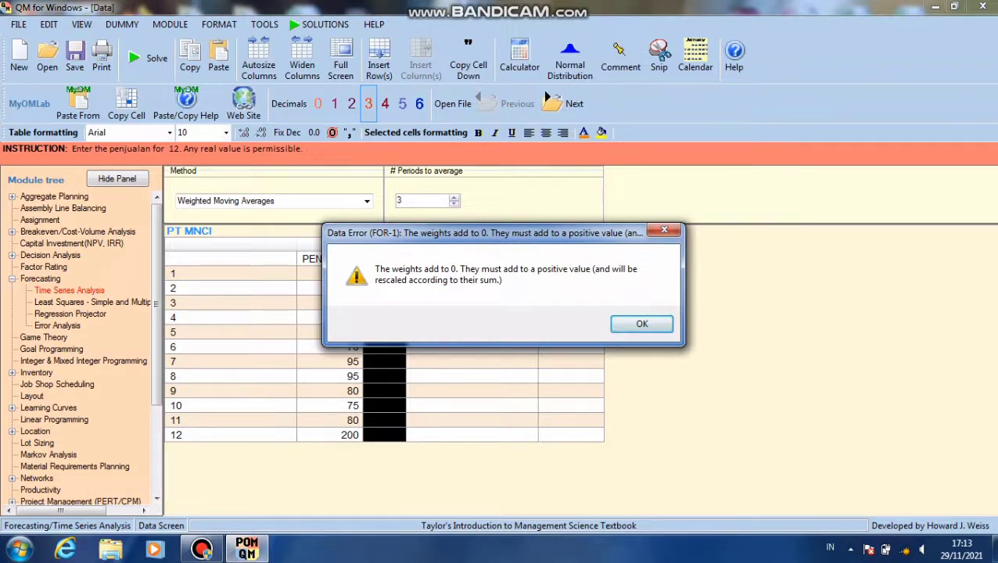
key("Return")
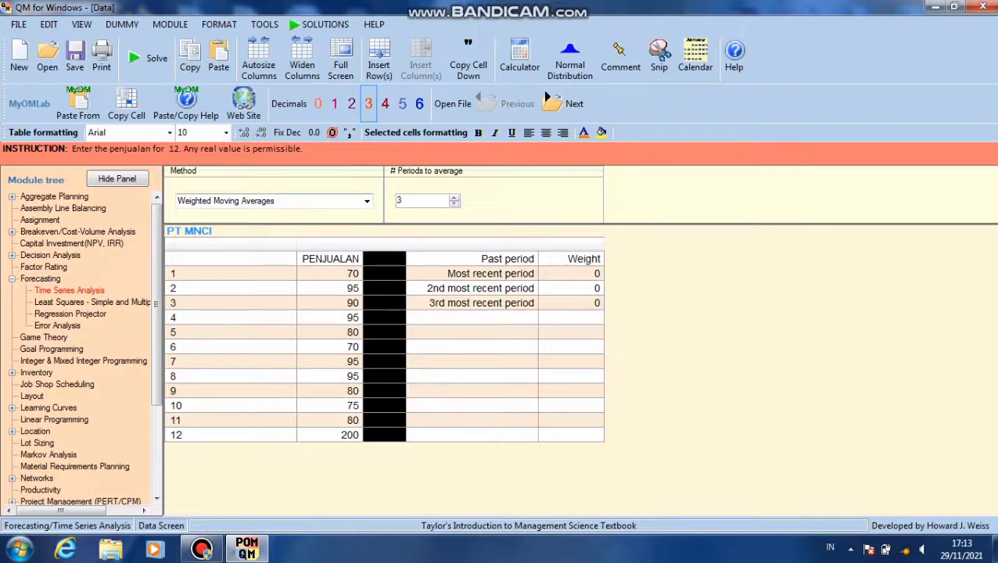
Set the periods to average to 4 and try to solve the weighted forecast again.
key("Up")
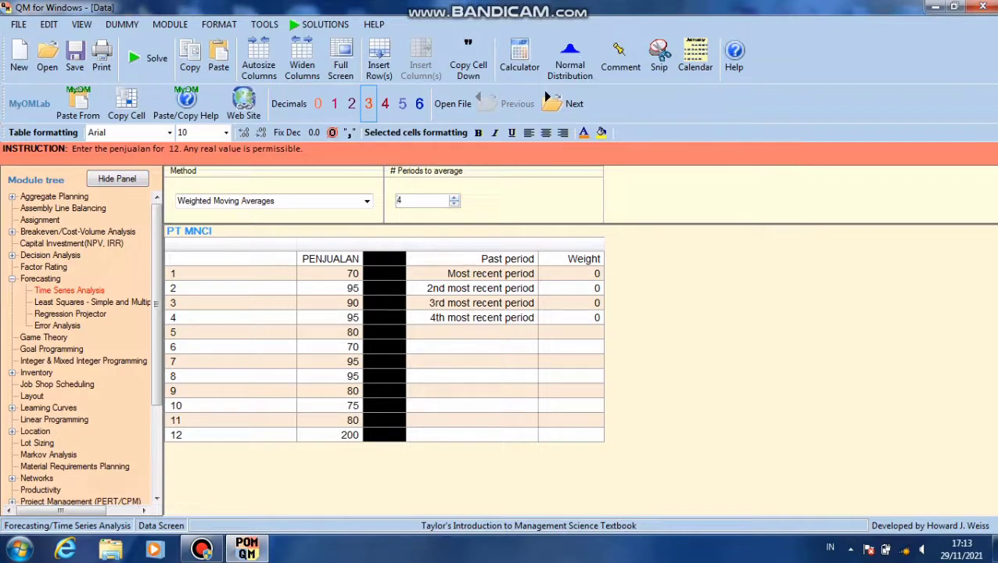
key("F9")
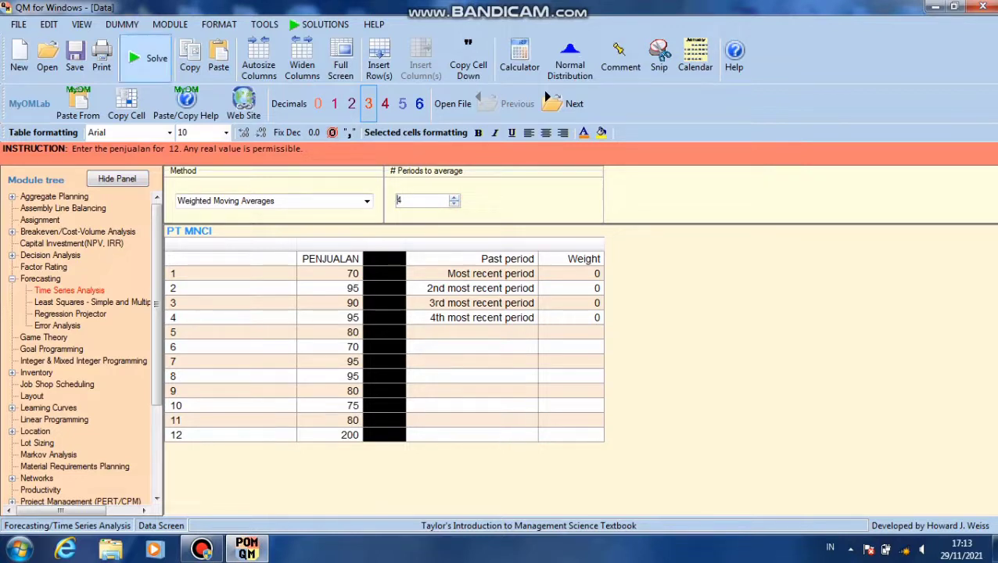
key("Return")
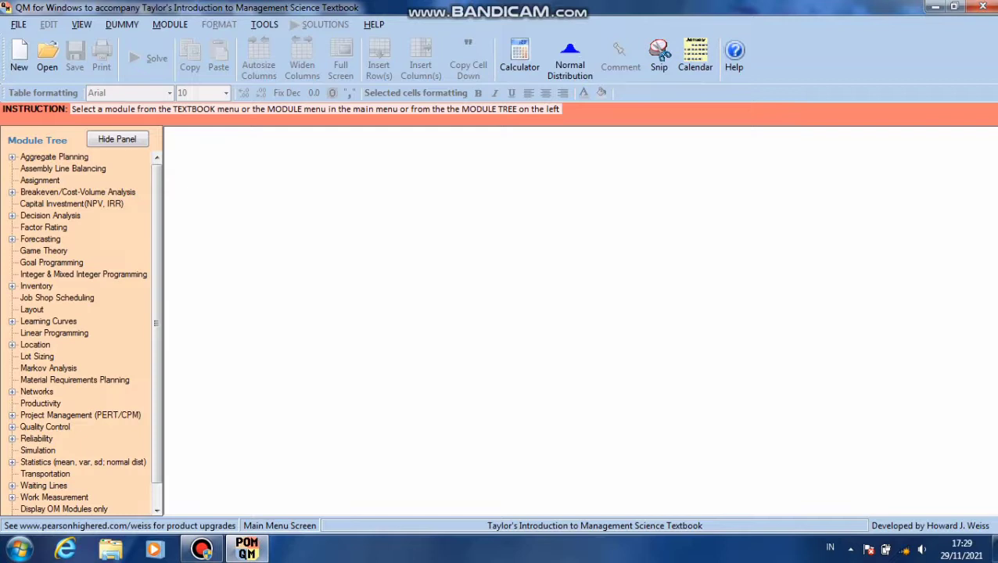
Start another Time Series Analysis data set in the Forecasting module and title it "PT SEGITIGA MAKMUR".
left_click(50, 239)
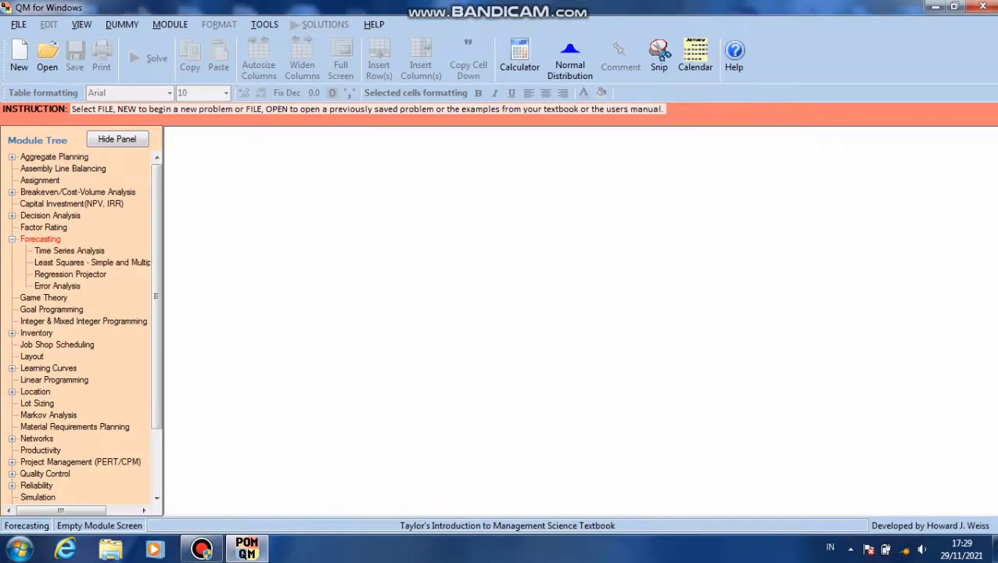
left_click(87, 249)
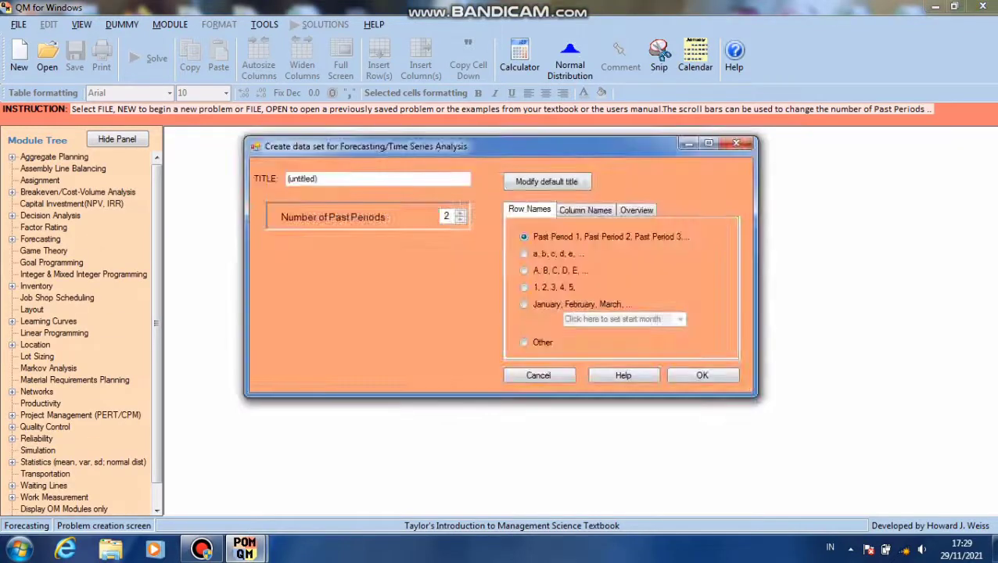
key("BackSpace")
key("BackSpace")
key("BackSpace")
key("BackSpace")
key("BackSpace")
key("BackSpace")
key("BackSpace")
key("BackSpace")
key("BackSpace")
key("BackSpace")
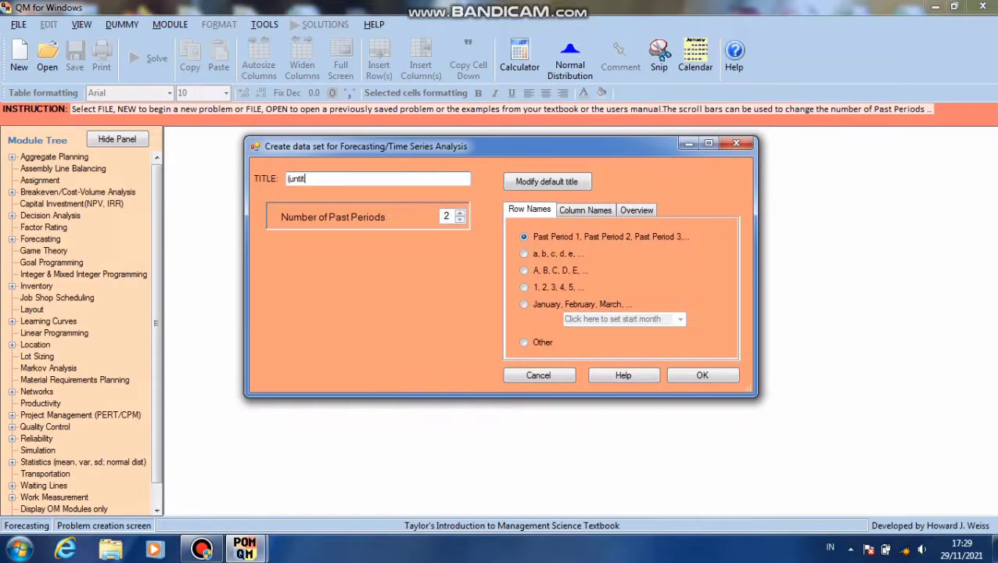
type("PT SEGITIGA MAKMUR")
Set 12 past periods with numbered row names and create the PT SEGITIGA MAKMUR data set.
key("Tab")
type("12")
left_click(524, 287)
left_click(700, 373)
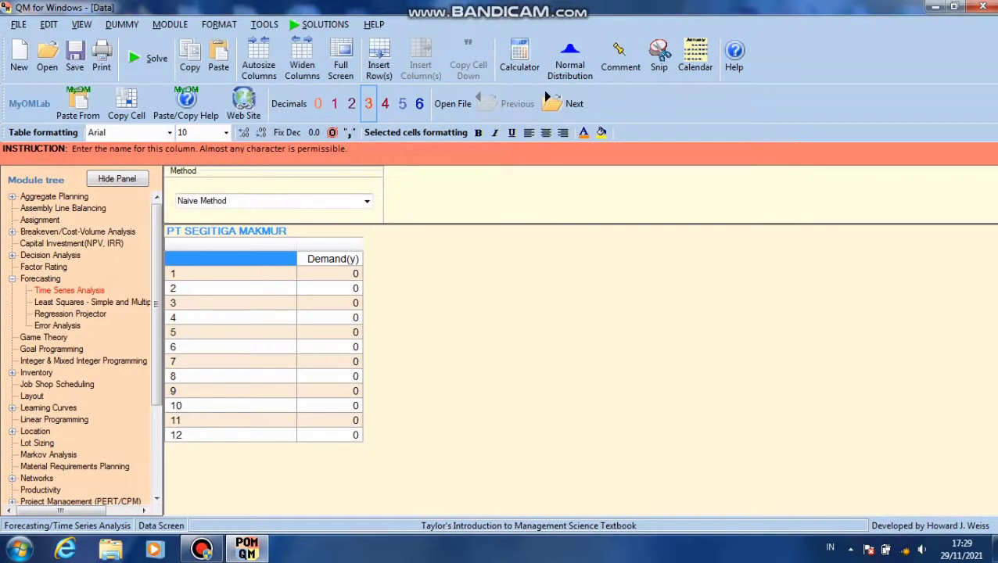
Rename the demand column of the PT SEGITIGA MAKMUR table as PENJUALAN.
key("Tab")
type("PENJUALAN")
key("Return")
Enter the PENJUALAN values 350, 256, 390, 260, 370 and 400 for periods 1 to 6.
type("350")
key("Return")
type("256")
key("Return")
type("390")
key("Return")
type("26")
key("Return")
type("400")
key("Return")
Enter the PENJUALAN values 290, 490, 400, 510, 315 and 420 for periods 7 to 12.
type("290")
key("Return")
type("490")
key("Return")
type("400")
key("Return")
type("510")
key("Return")
type("315")
key("Return")
type("420")
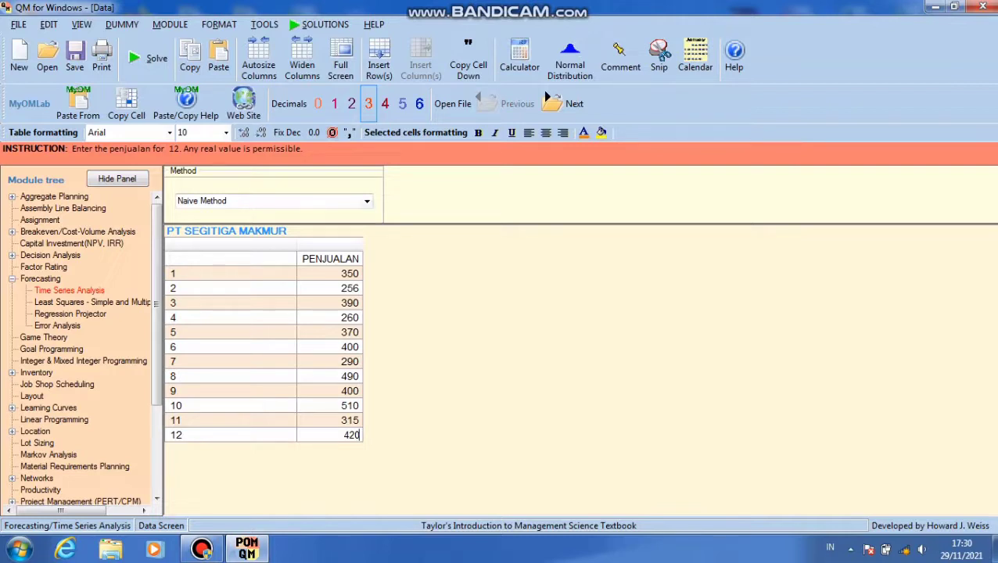
Solve the PT SEGITIGA MAKMUR forecast using Moving Averages with 3 periods to average.
left_click(366, 201)
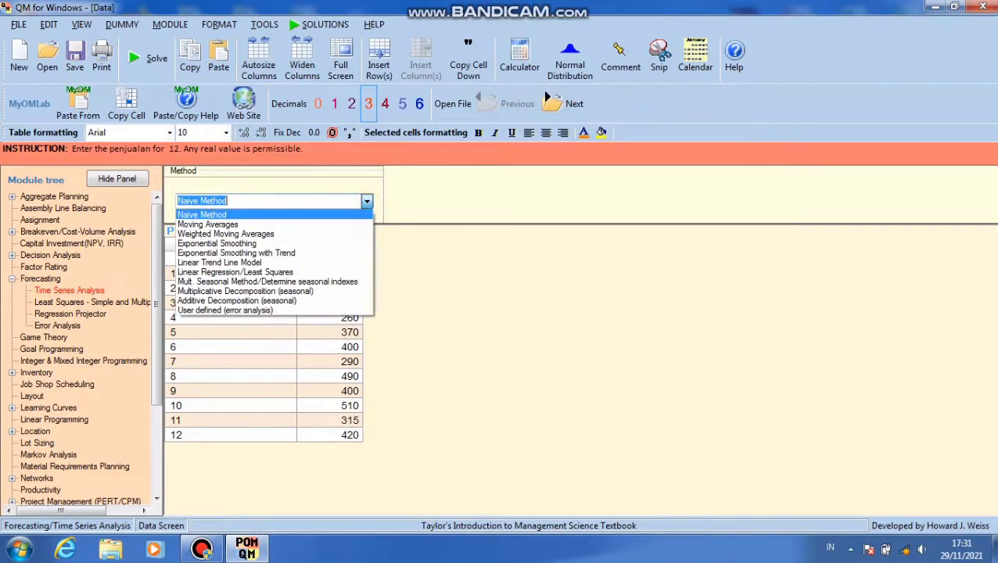
left_click(262, 222)
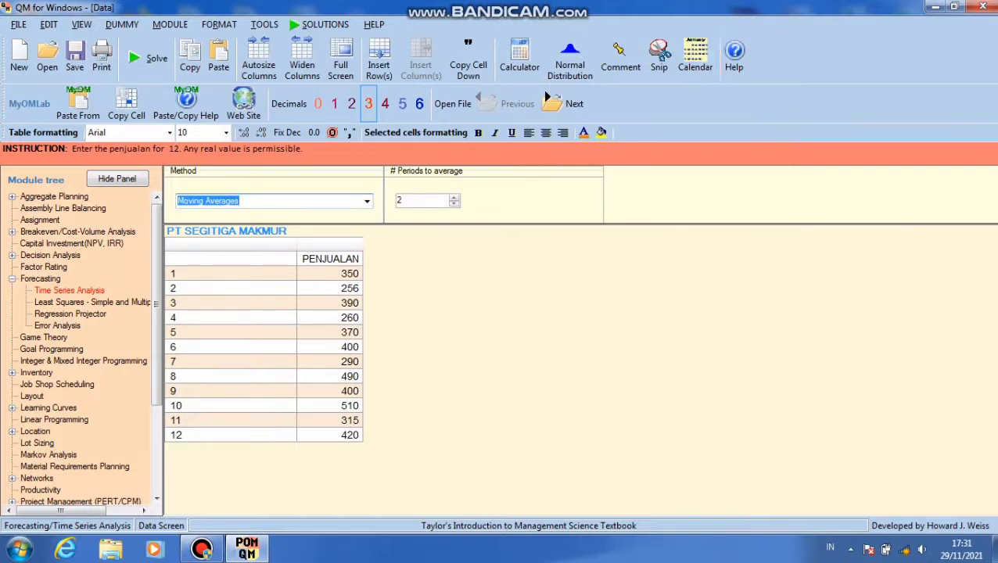
left_click(453, 197)
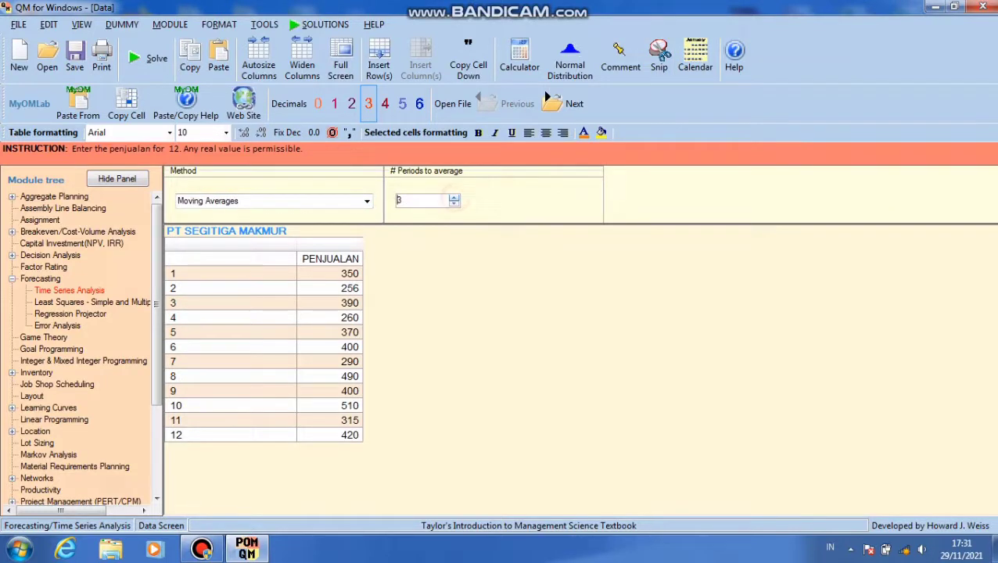
left_click(147, 58)
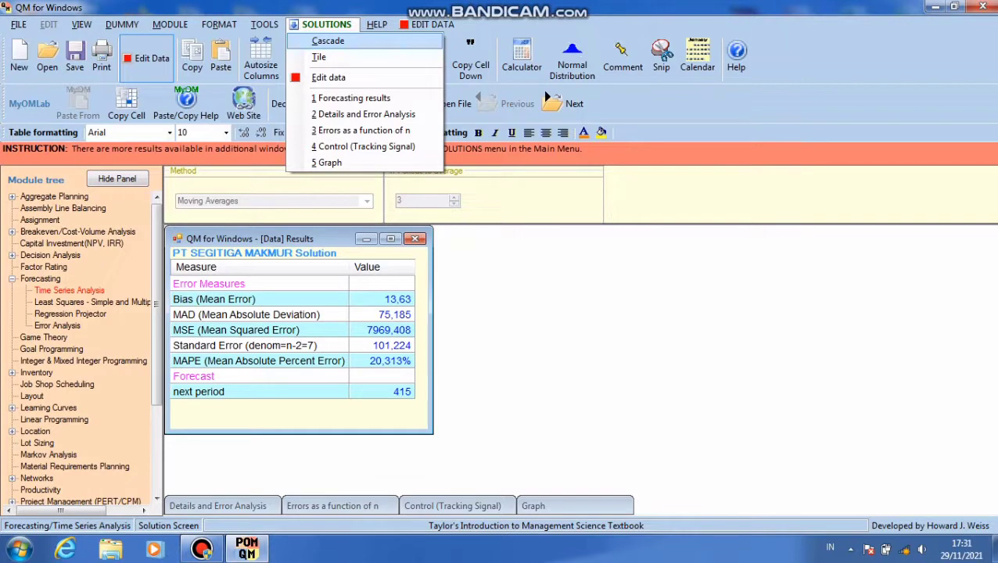
View the moving averages graph, and switch the PT SEGITIGA MAKMUR method to Weighted Moving Averages with 2 periods to average.
left_click(328, 163)
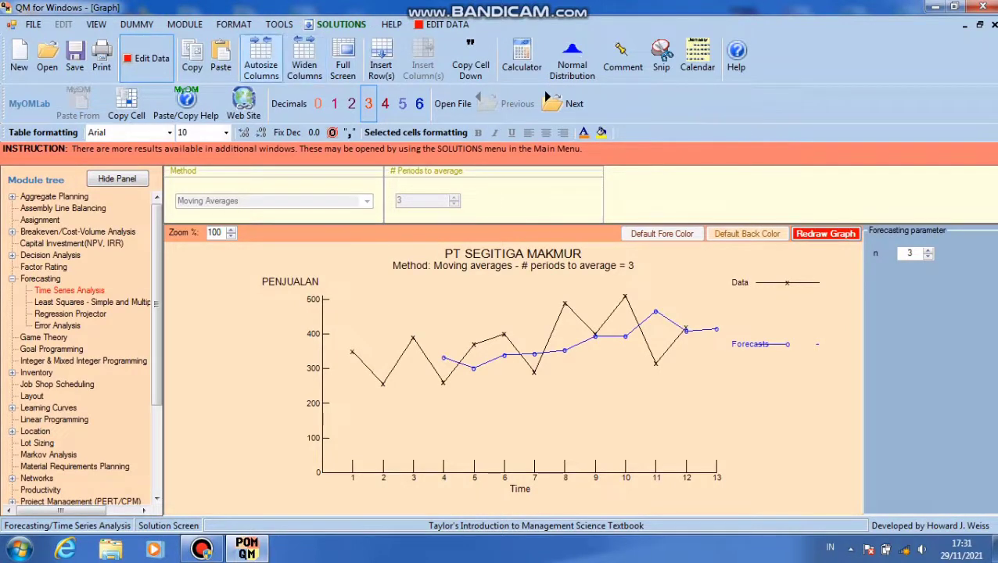
left_click(154, 62)
left_click(366, 201)
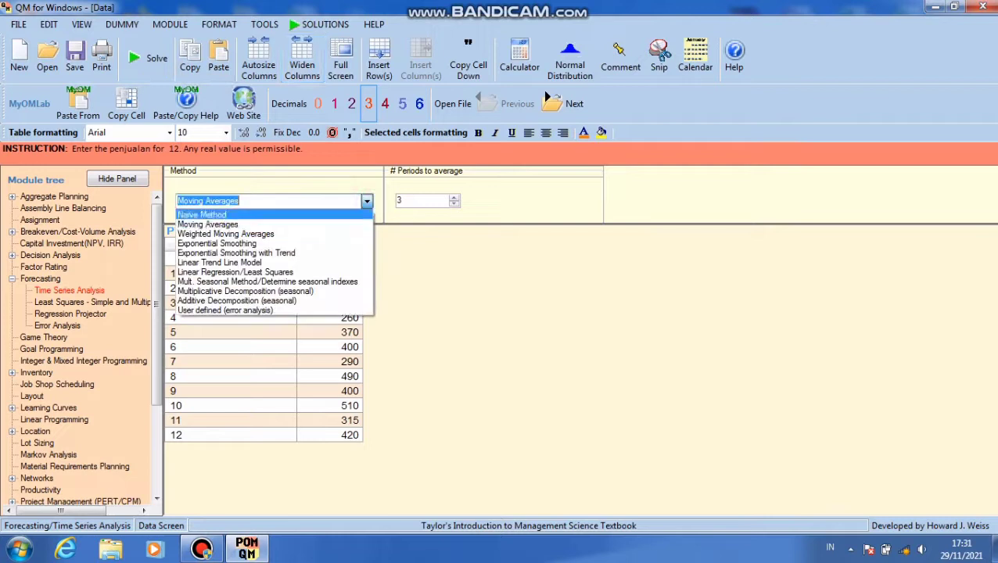
left_click(226, 233)
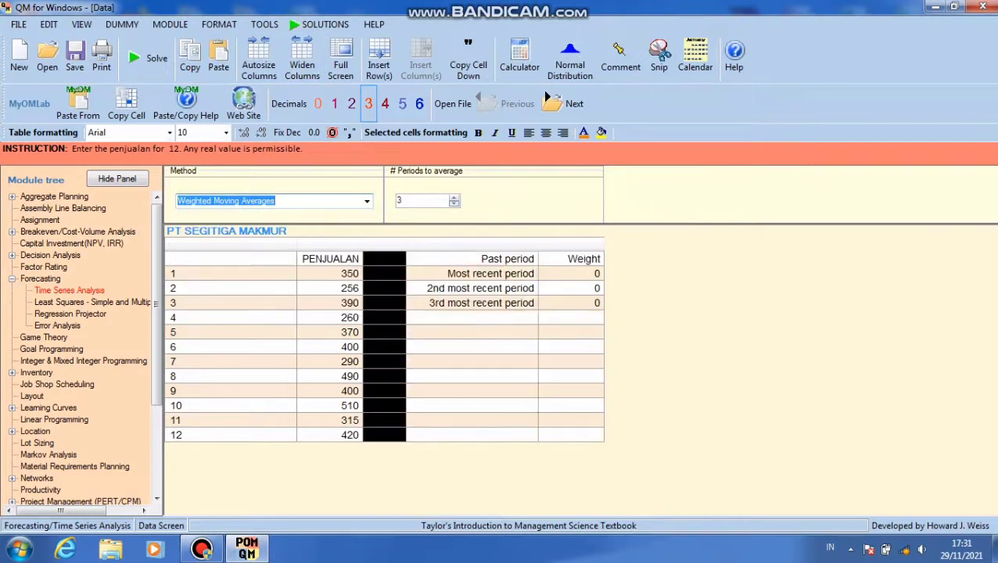
left_click(454, 204)
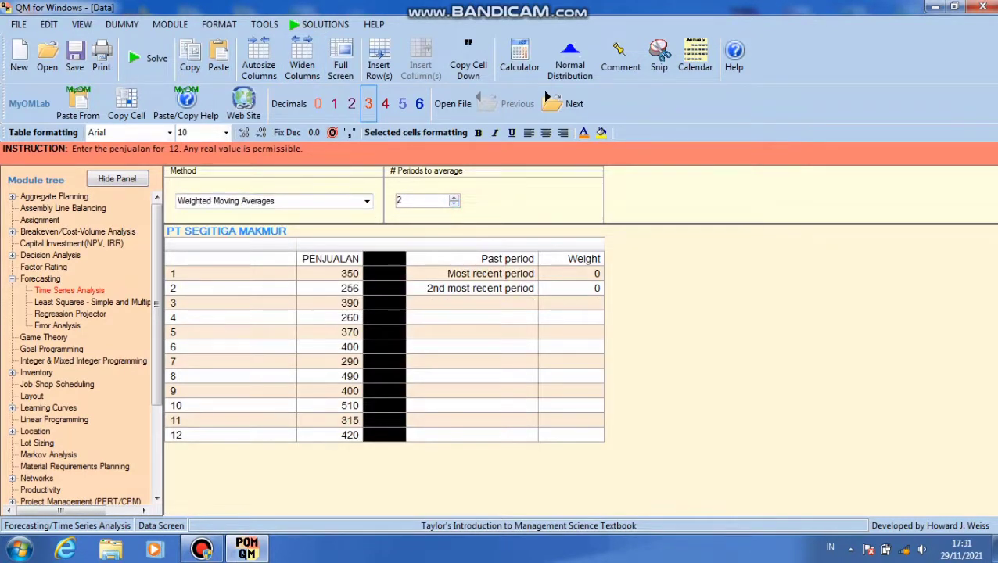
Enter a weight of 4 for the most recent period and 6 for the 2nd most recent period.
left_click(579, 273)
type("0.")
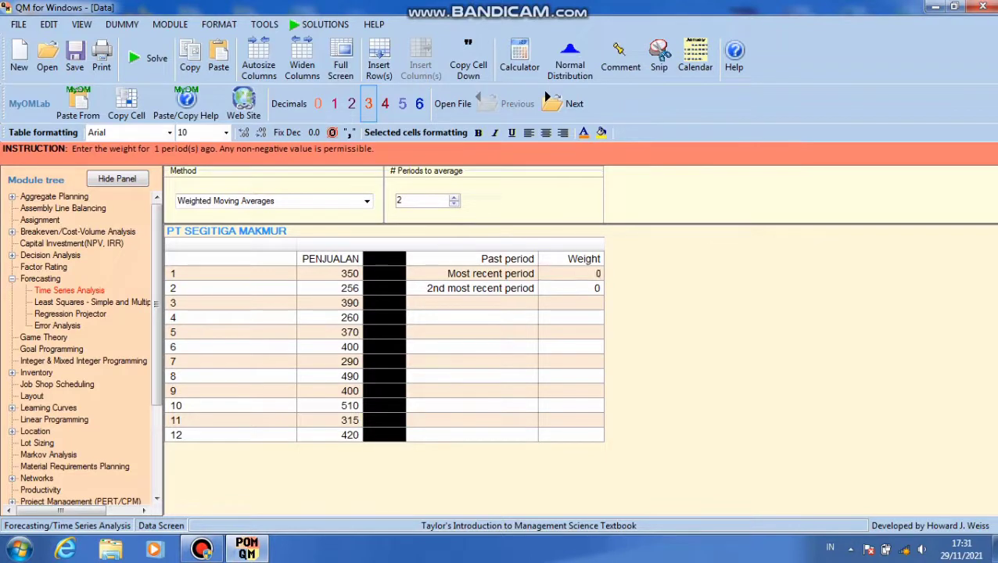
type("4")
key("Return")
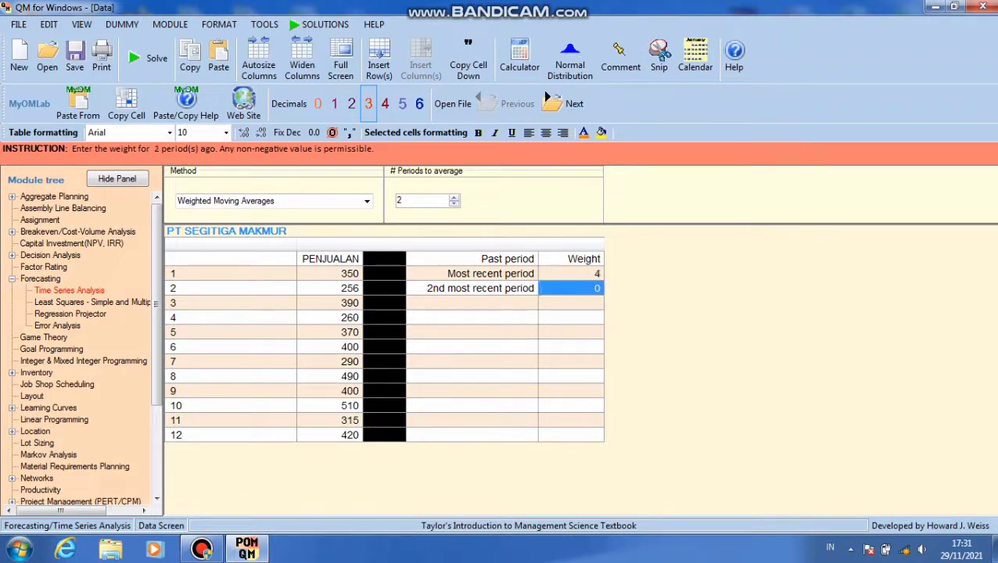
type("6")
key("Return")
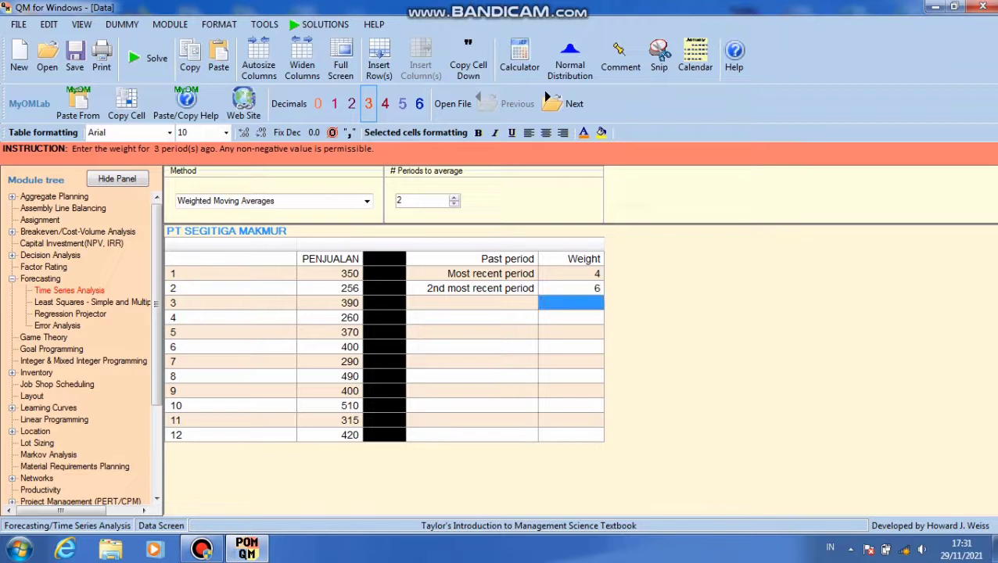
Solve the PT SEGITIGA MAKMUR weighted moving averages forecast, view its graph and return to the data.
left_click(149, 58)
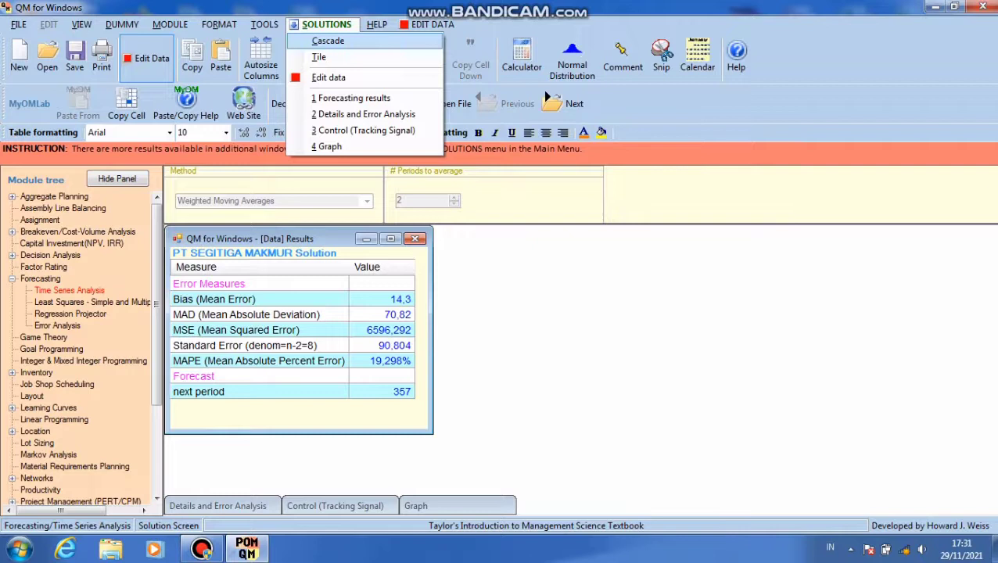
left_click(329, 146)
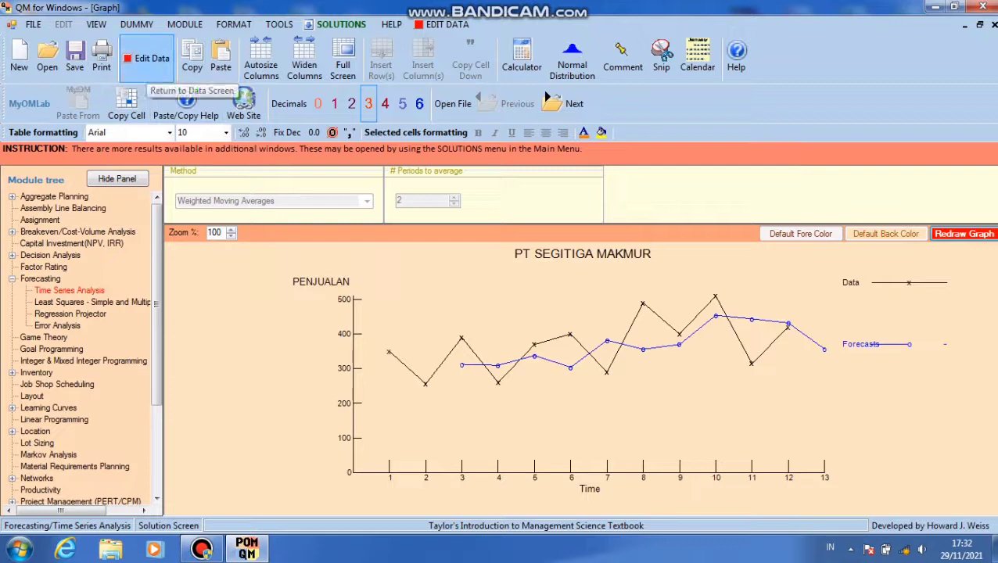
left_click(146, 58)
Solve the PT SEGITIGA MAKMUR forecast using the Linear Trend Line Model and display its graph.
left_click(367, 201)
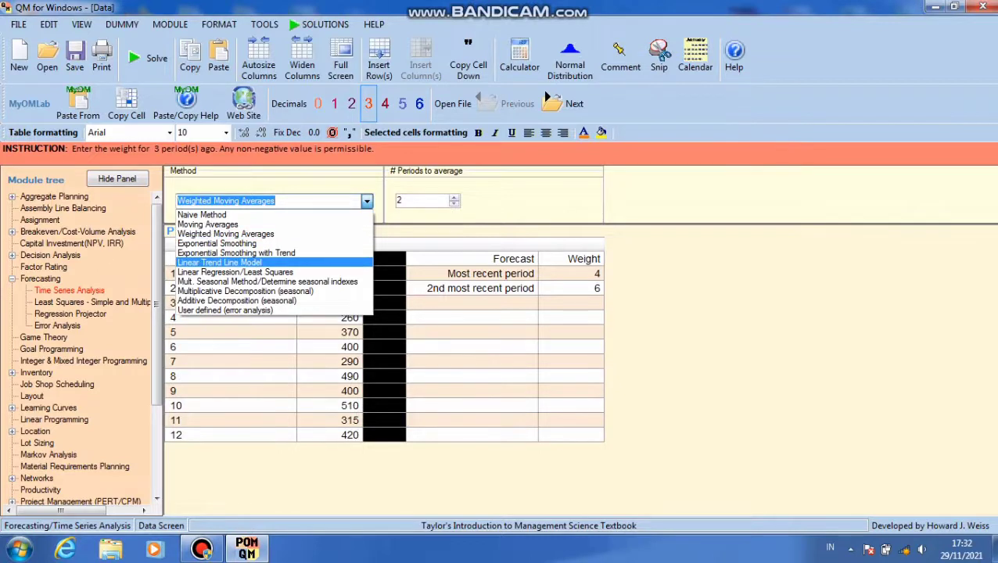
left_click(258, 263)
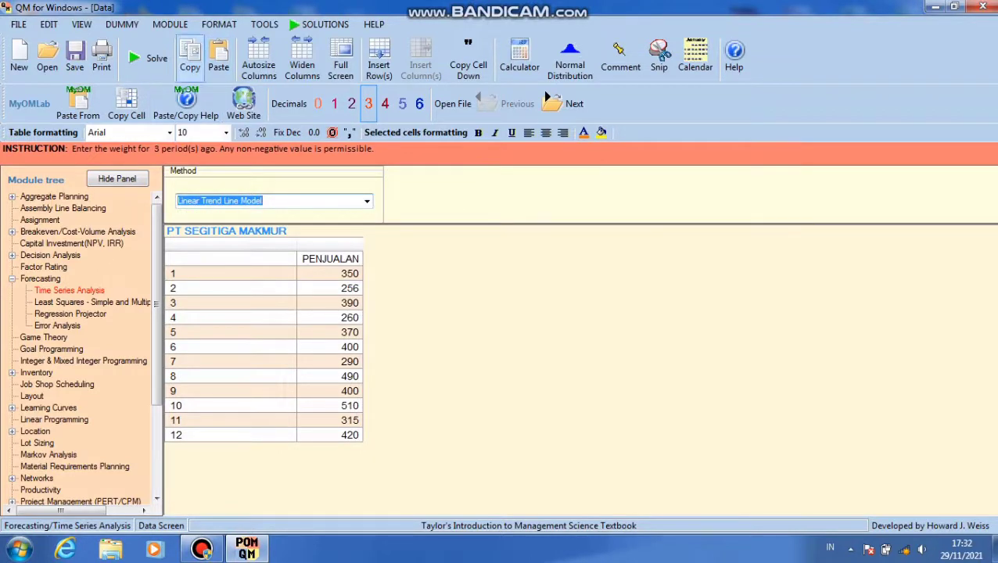
left_click(148, 61)
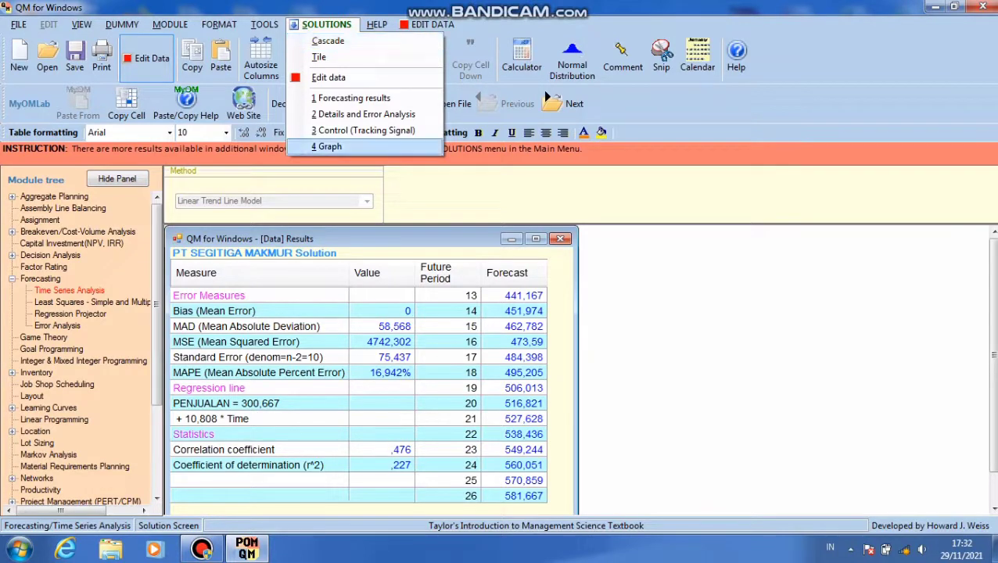
left_click(329, 146)
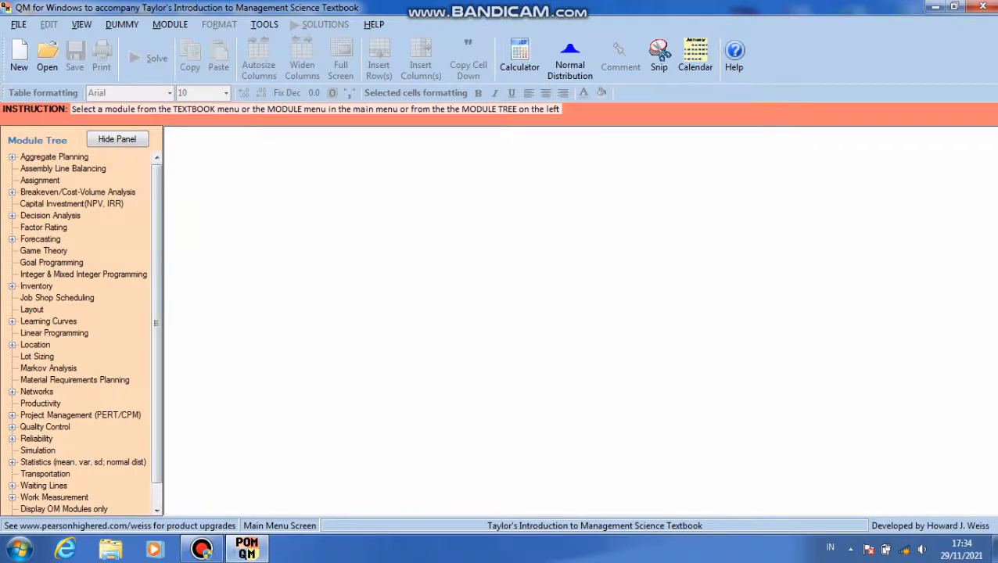
Create a Time Series Analysis forecasting data set titled HP with 12 past periods and row names 1, 2, 3, 4, 5.
left_click(40, 239)
left_click(70, 252)
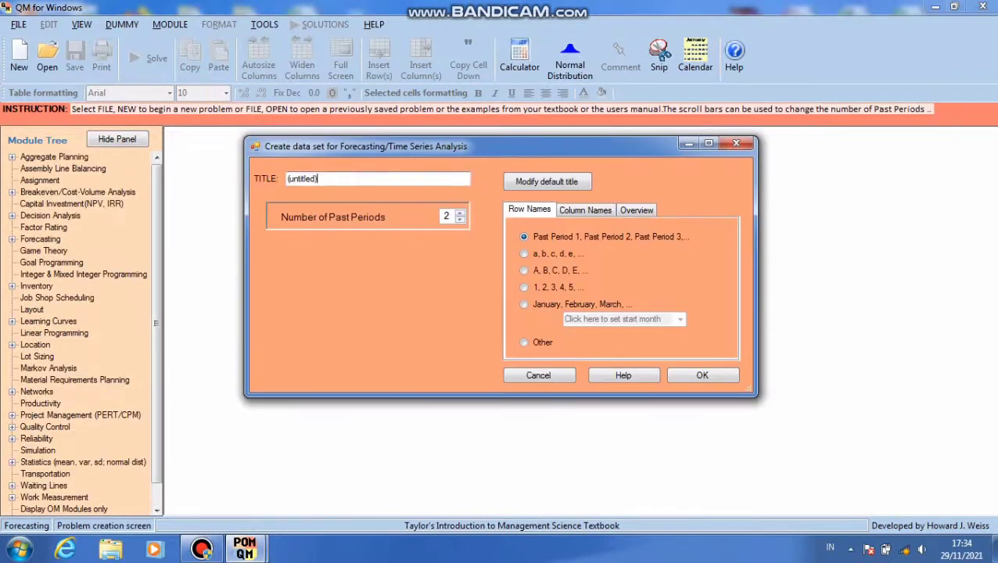
key("BackSpace")
type("PT")
key("BackSpace")
key("BackSpace")
type("HP")
key("Tab")
type("1")
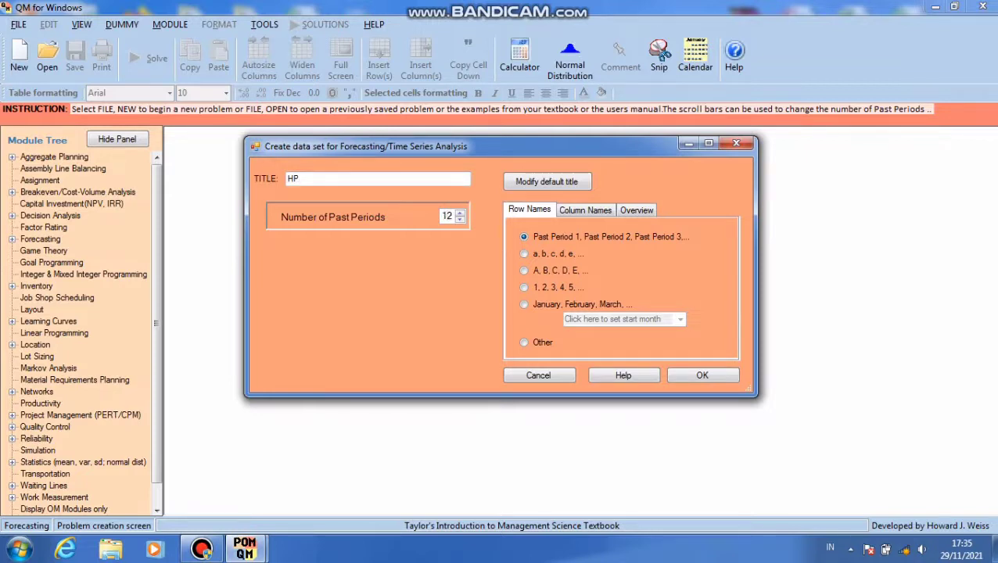
left_click(524, 287)
key("Return")
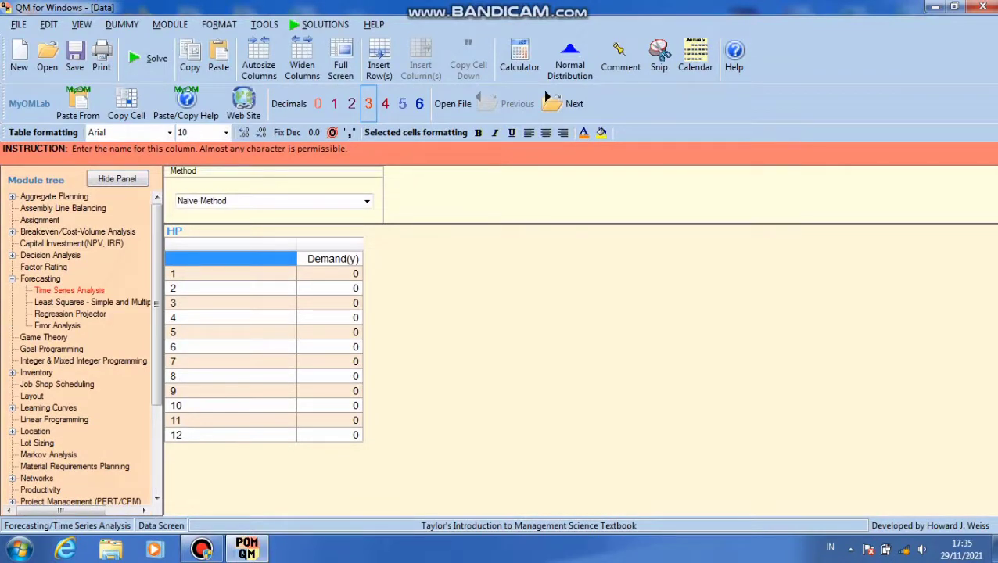
Rename the demand column of the HP table as PENJUALAN.
key("Tab")
type("PENJUALAN")
key("Return")
Enter the PENJUALAN values 200, 240, 300, 320, 340 and 490 for periods 1 to 6 of the HP table.
type("200")
key("Return")
type("240")
key("Return")
type("300")
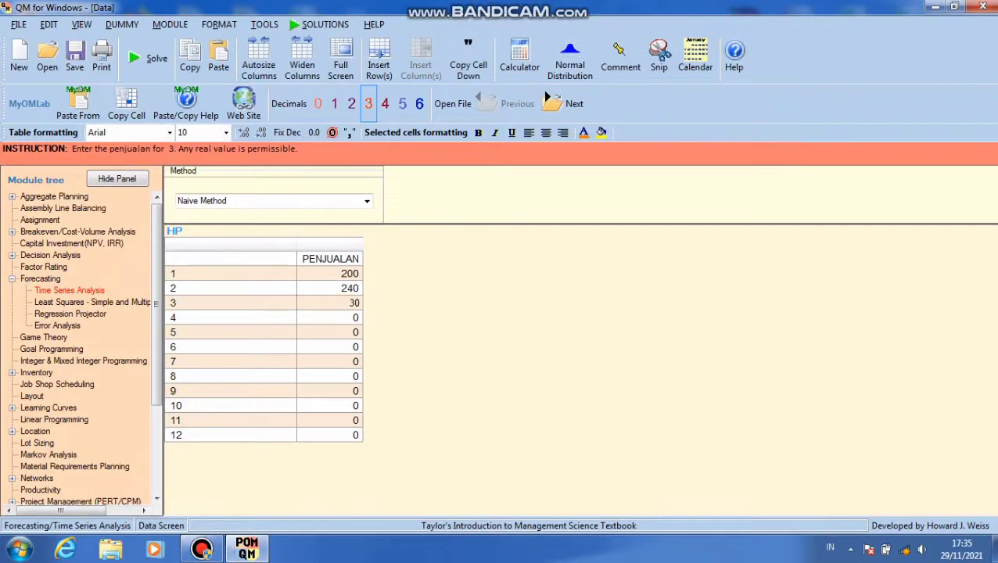
key("Return")
type("320")
key("Return")
type("340")
key("Return")
type("490")
key("Return")
Enter the PENJUALAN values 300, 250, 360, 380, 400 and 600 for periods 7 to 12 of the HP table.
type("300")
key("Return")
type("250")
key("Return")
type("360")
key("Return")
type("380")
key("Return")
type("400")
key("Return")
type("600")
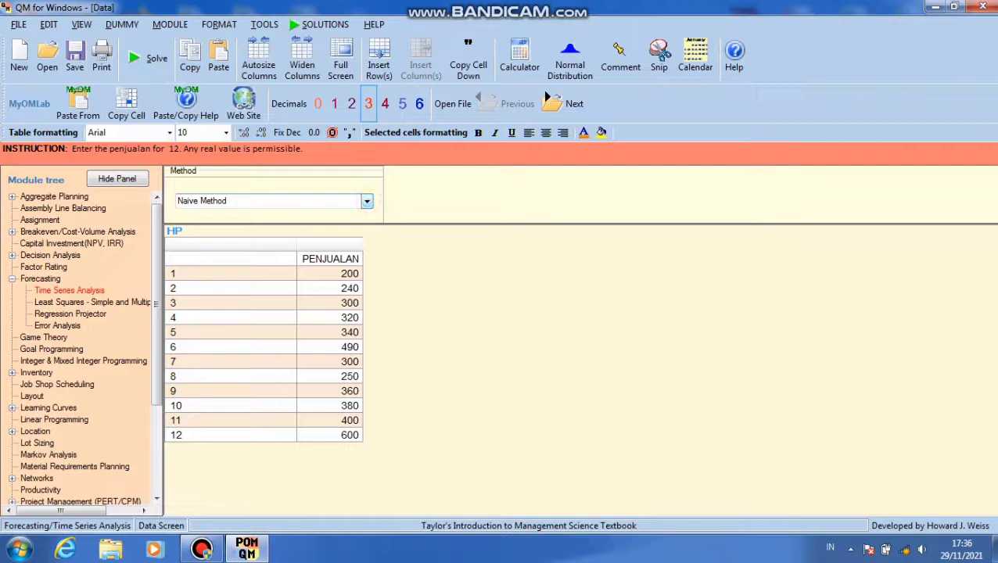
Solve the HP forecast using the Linear Trend Line Model and display its graph.
left_click(366, 201)
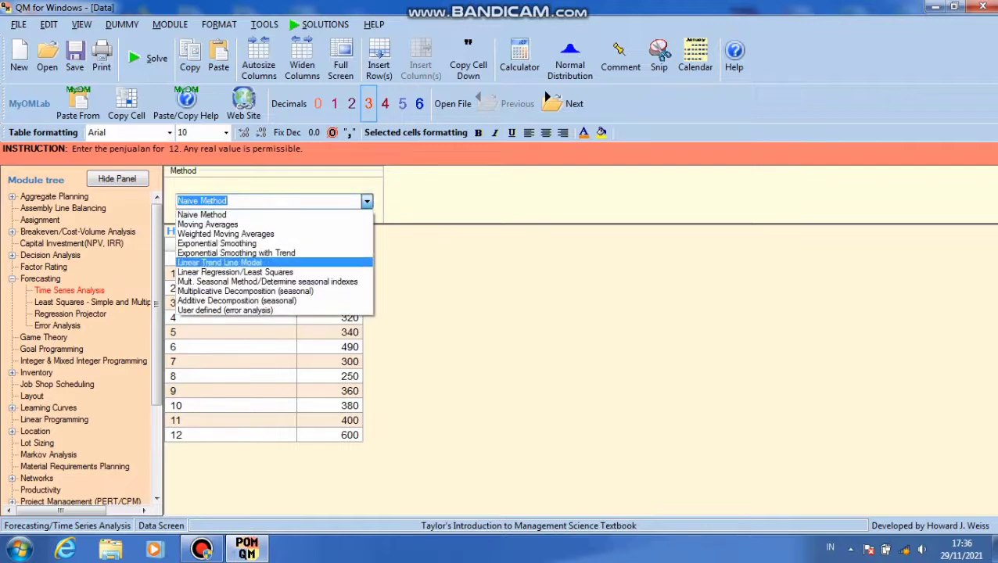
left_click(231, 263)
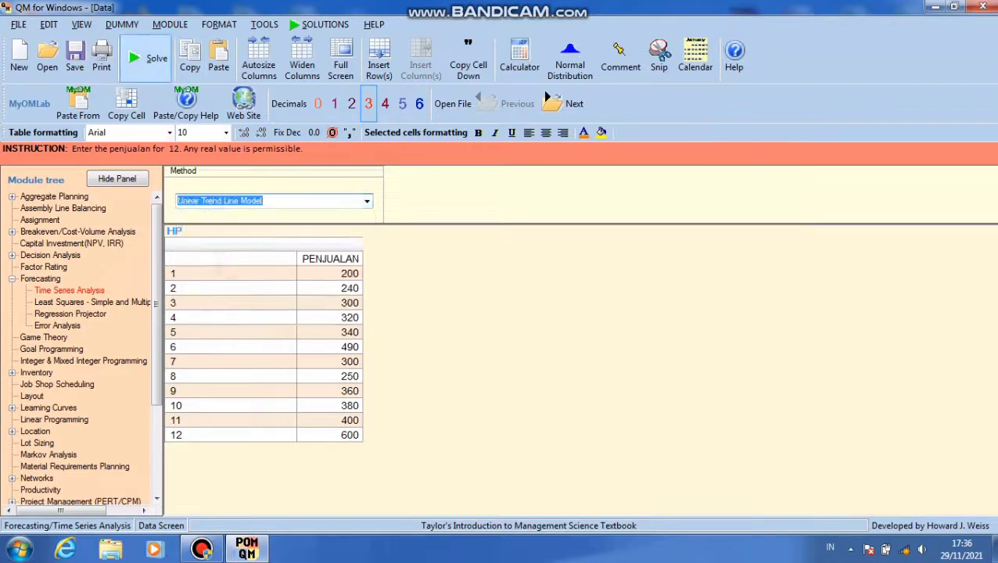
left_click(149, 58)
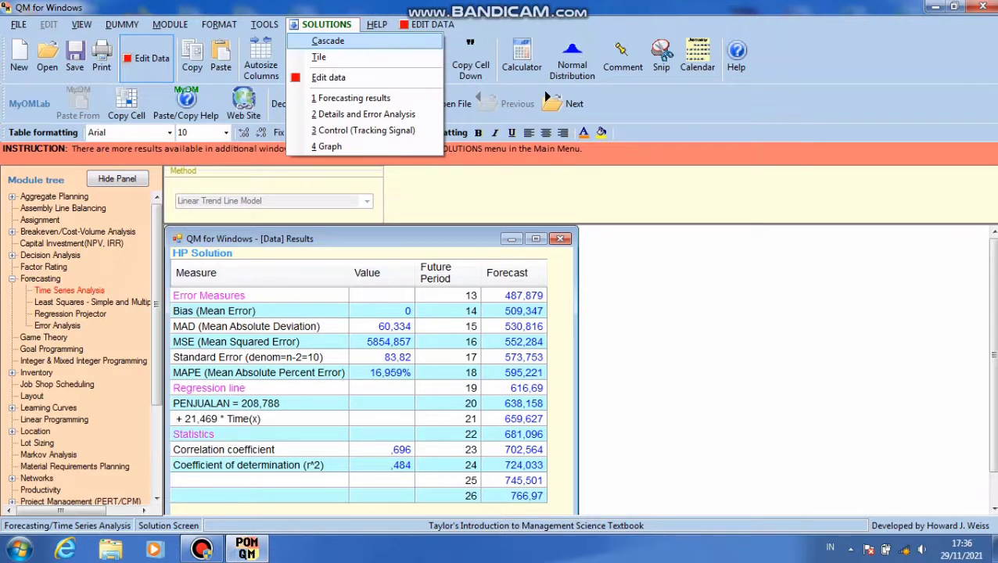
key("Up")
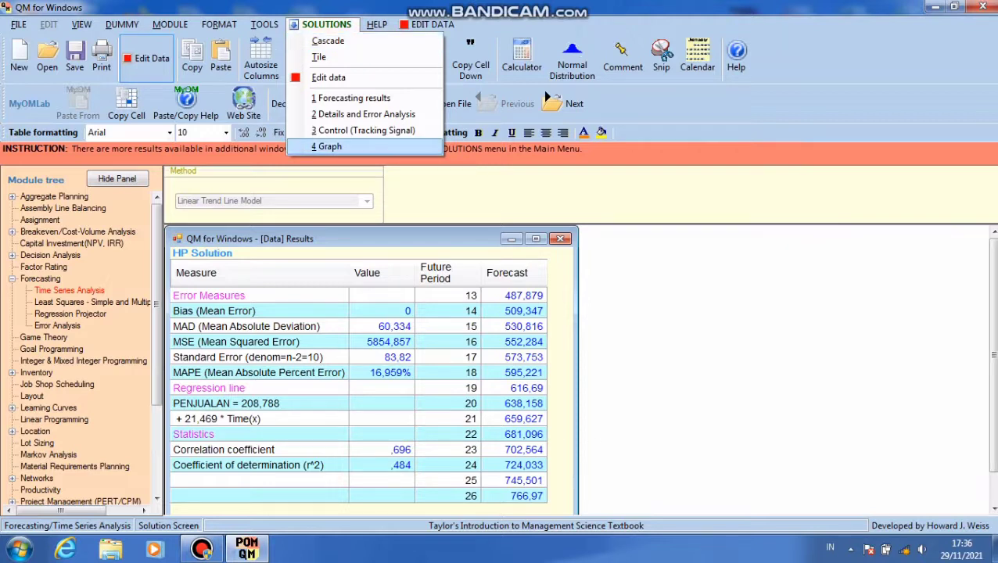
key("Return")
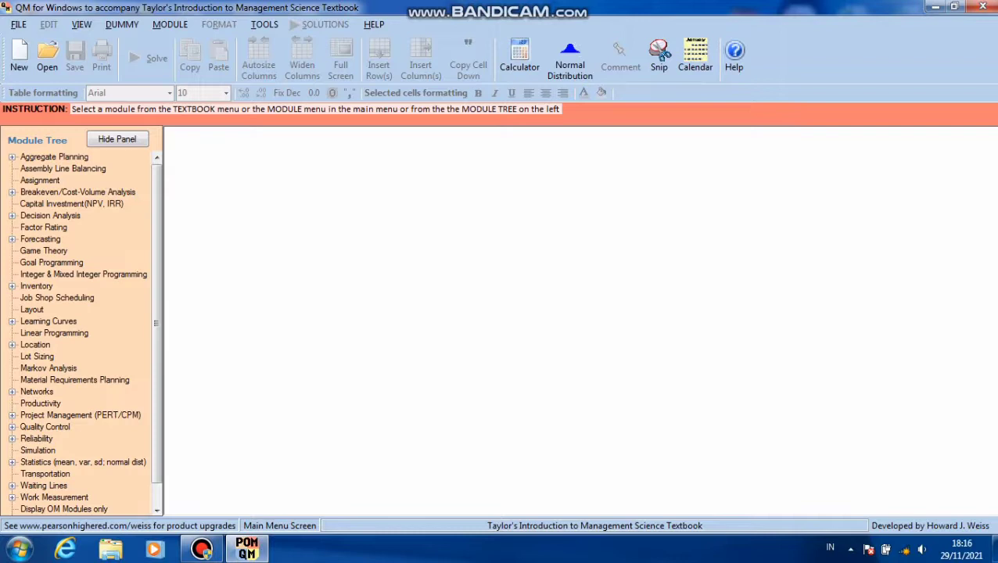
Start a new Time Series Analysis forecasting data set and title it PT PRIMA.
left_click(40, 239)
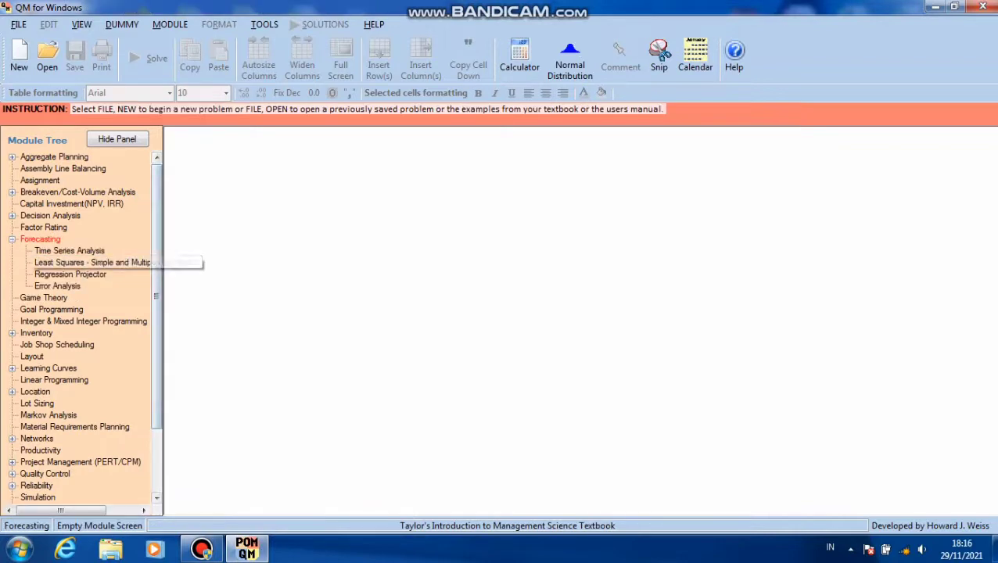
left_click(70, 251)
left_click(363, 179)
key("BackSpace")
key("BackSpace")
key("BackSpace")
key("BackSpace")
key("BackSpace")
key("BackSpace")
key("BackSpace")
key("BackSpace")
key("BackSpace")
key("BackSpace")
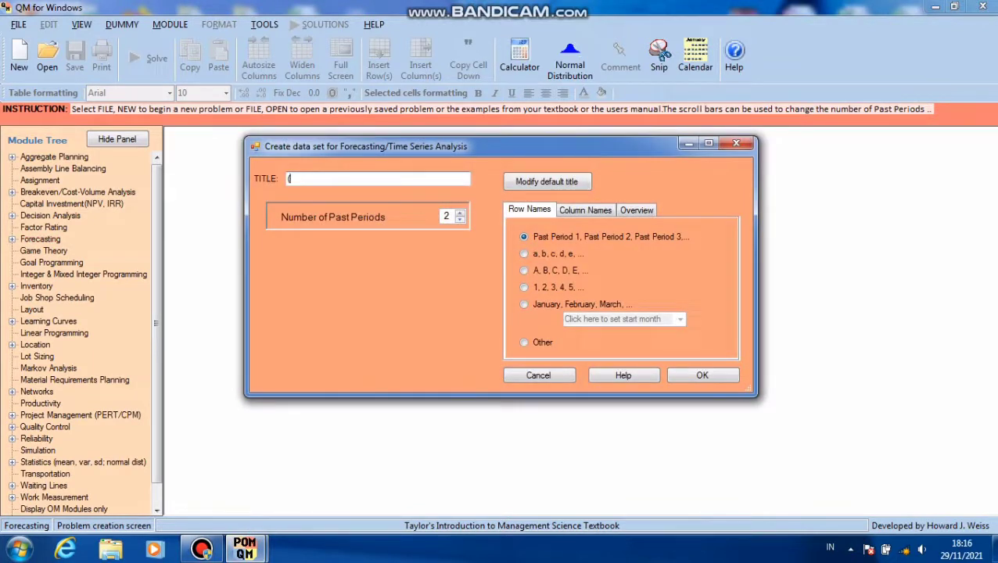
type("PT PRIM")
type("A")
Set 10 past periods and row names 1, 2, 3, 4, 5, and create the PT PRIMA data set.
key("Tab")
type("10")
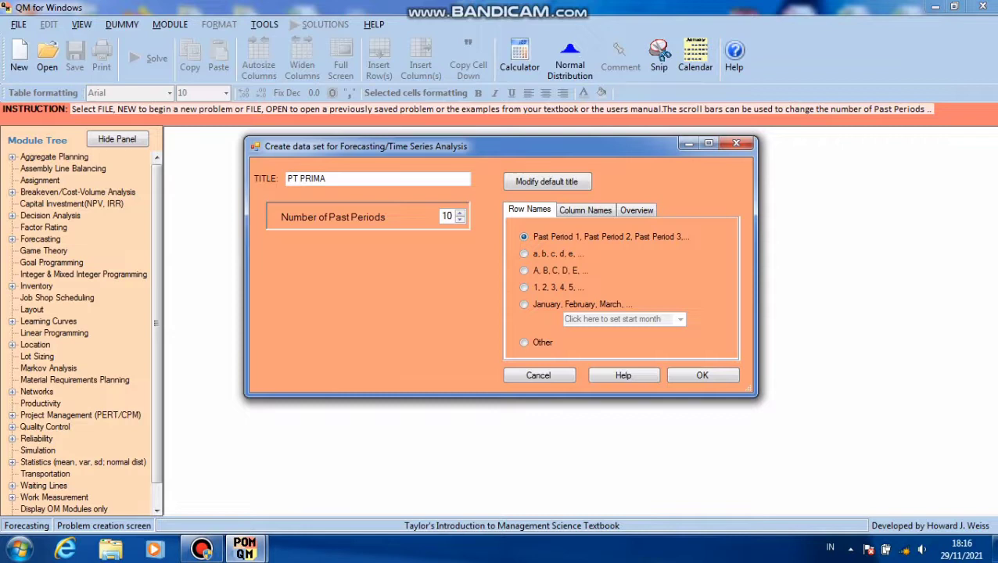
left_click(524, 288)
key("Return")
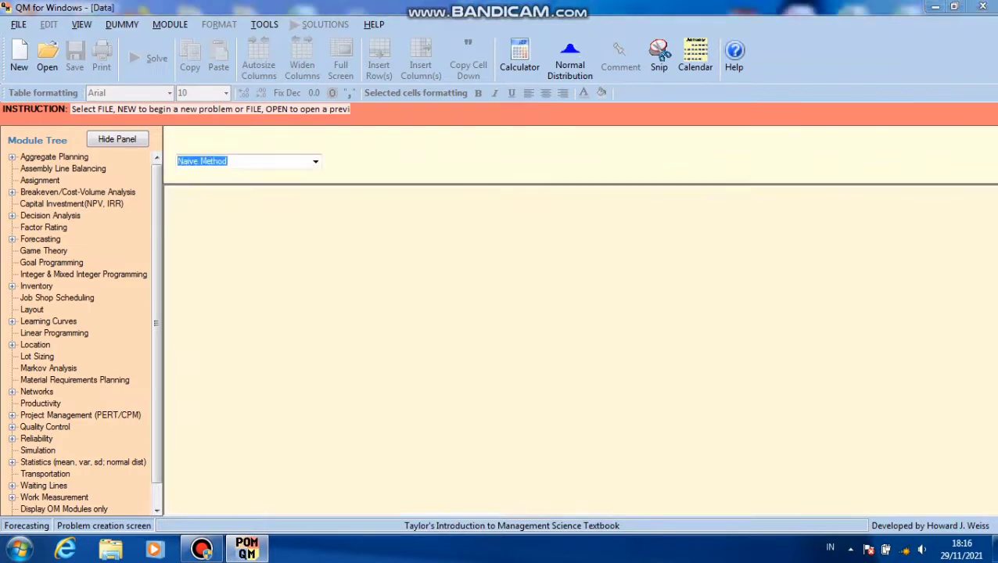
Rename the demand column of the PT PRIMA table as CALLS.
left_click(332, 259)
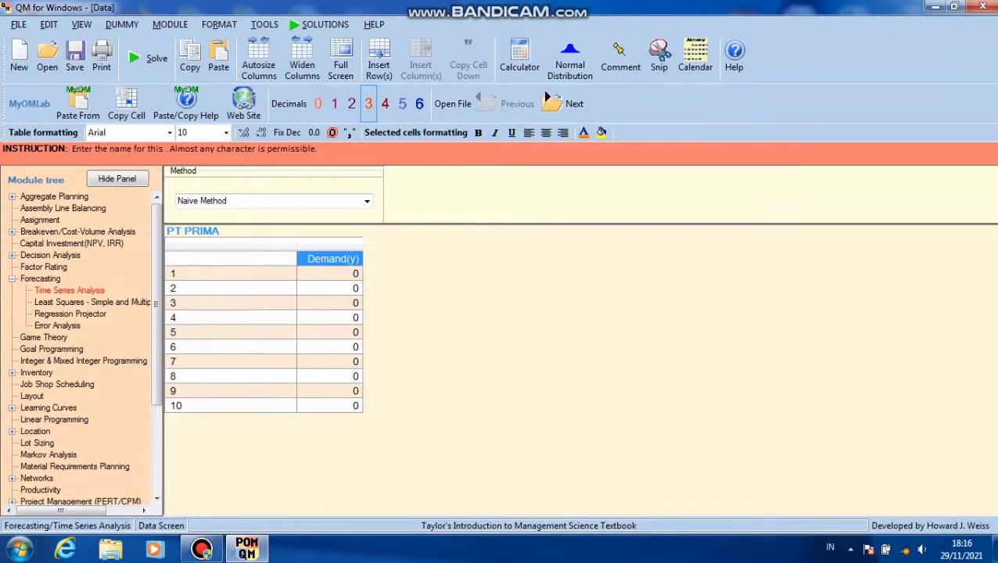
type("CALLS")
key("Return")
Enter the CALLS values 190, 415, 286, 365 and 375 for periods 1 to 5.
type("190")
key("Return")
type("415")
key("Return")
type("286")
key("Return")
type("365")
key("Return")
type("375")
key("Return")
Enter the CALLS values 270, 395, 288, 270 and 510 for periods 6 to 10.
type("270")
key("Return")
type("395")
key("Return")
type("288")
key("Return")
type("270")
key("Return")
type("510")
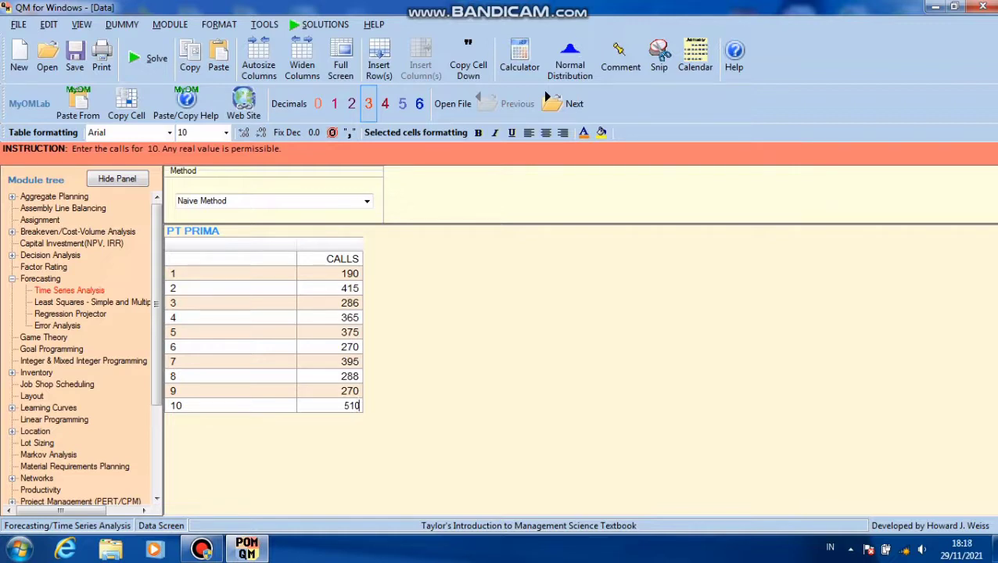
Set the PT PRIMA forecasting method to Moving Averages with 3 periods to average.
left_click(366, 201)
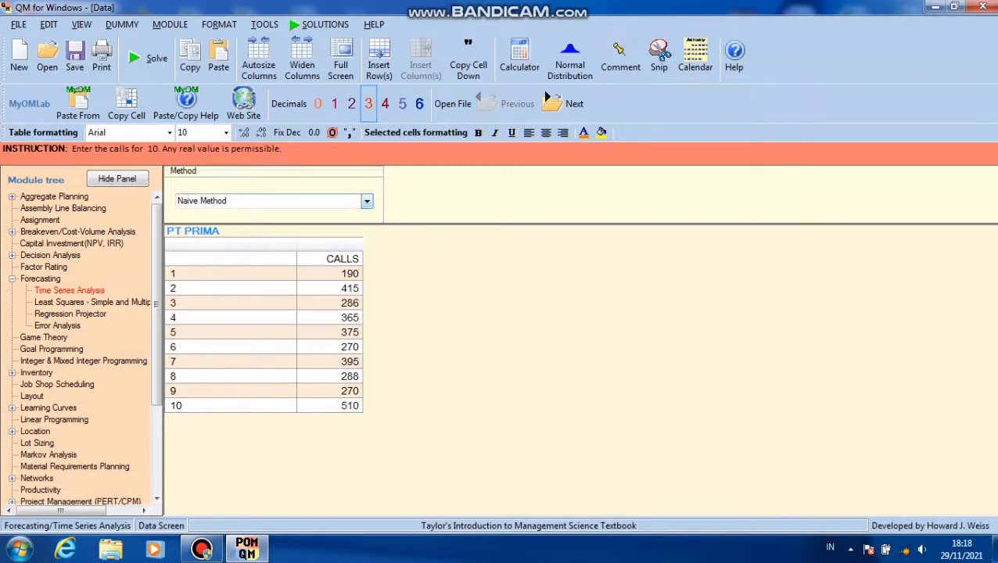
left_click(367, 201)
left_click(288, 225)
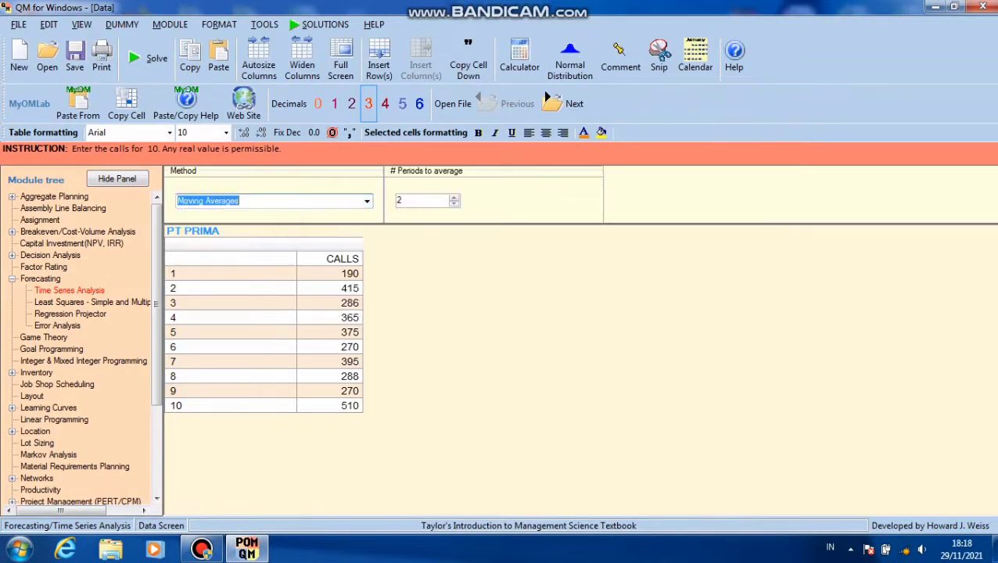
left_click(453, 196)
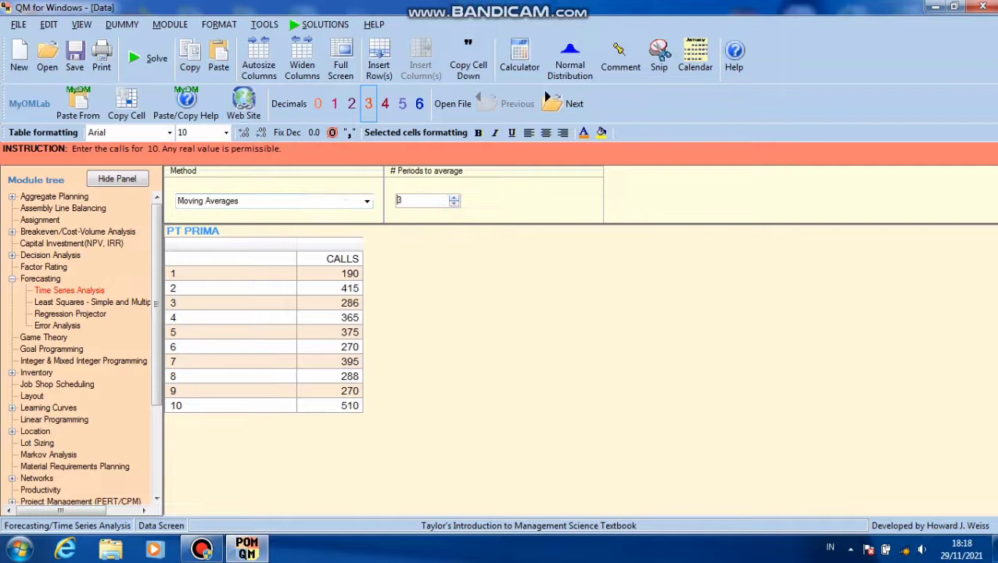
Solve the PT PRIMA moving averages forecast, view its graph and return to the data.
left_click(141, 61)
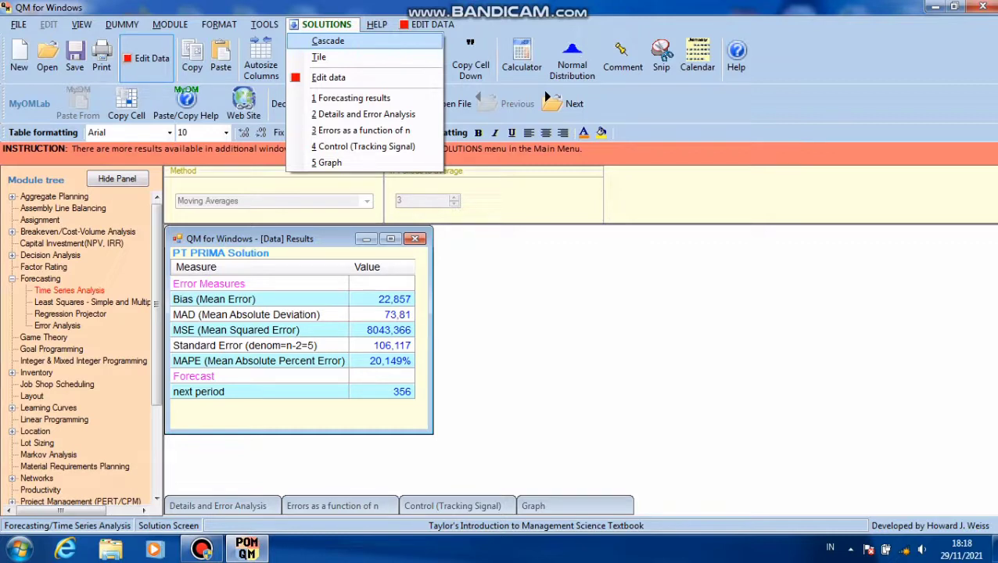
left_click(352, 162)
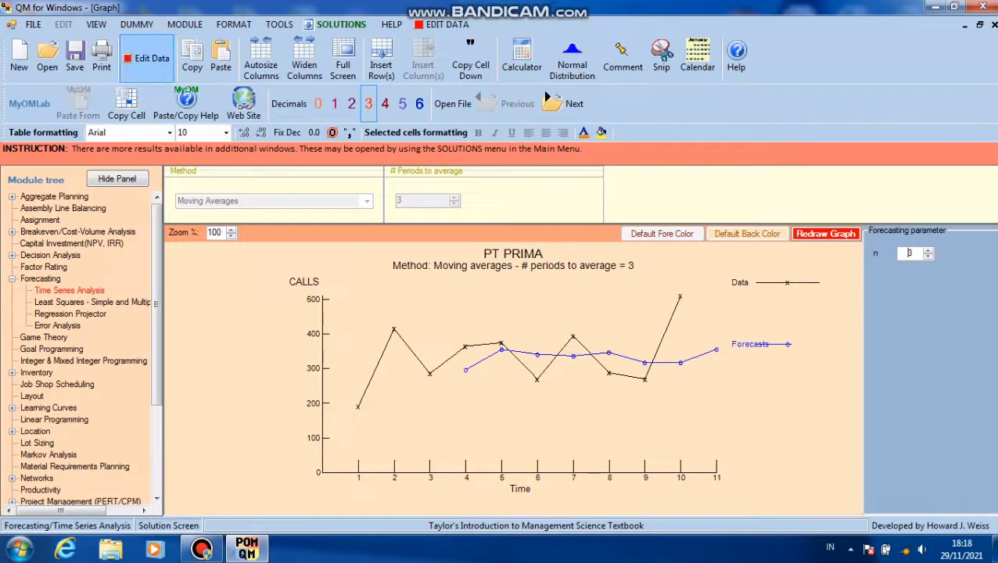
left_click(159, 64)
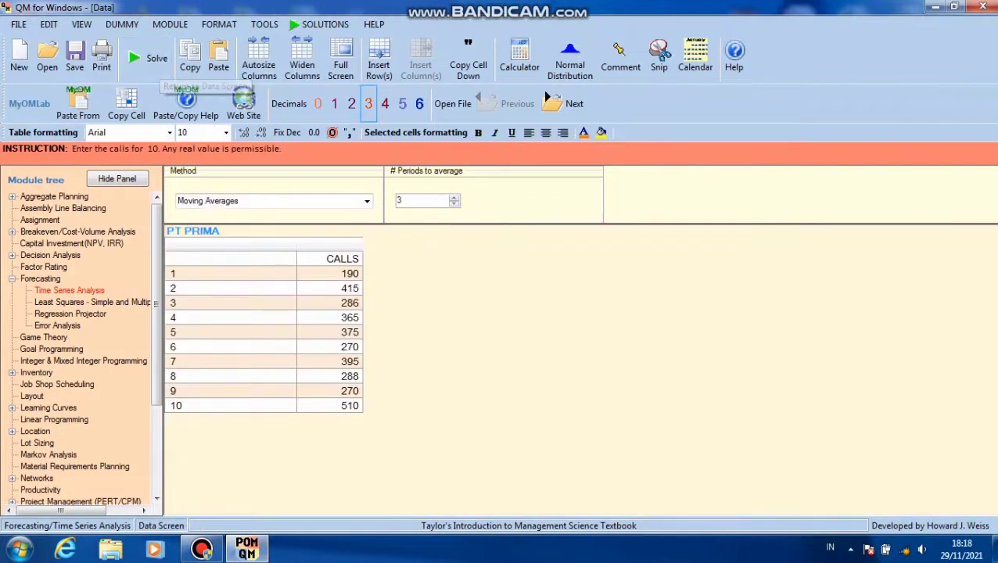
Change the PT PRIMA method to Weighted Moving Averages, with weight 5 for the most recent period and 8 for the second most recent.
left_click(366, 201)
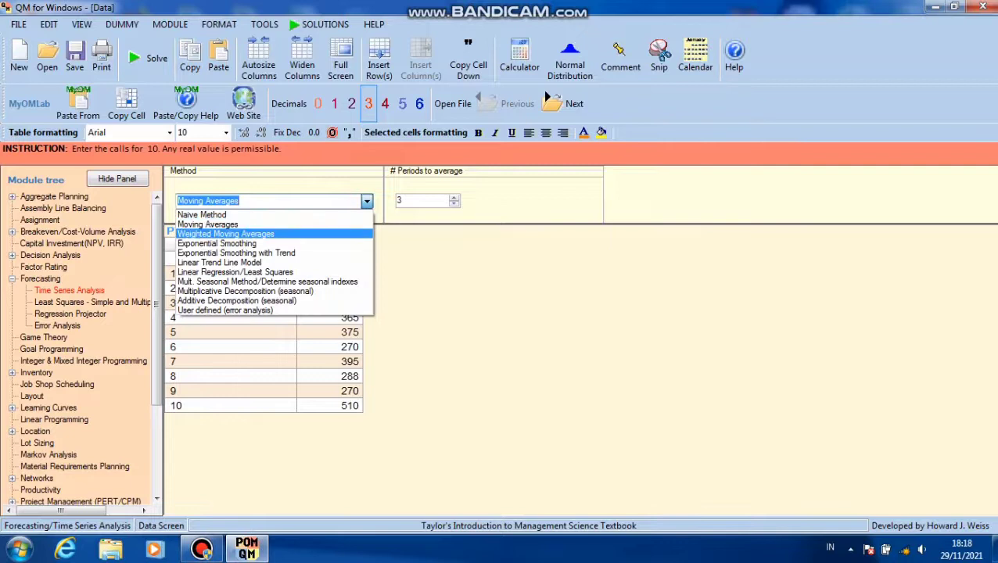
left_click(226, 234)
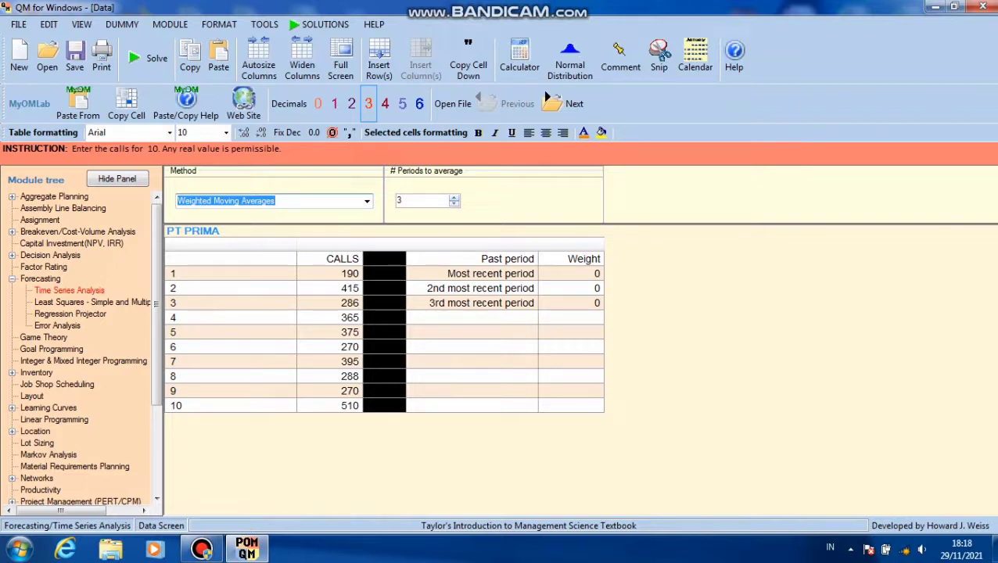
left_click(571, 274)
type("5")
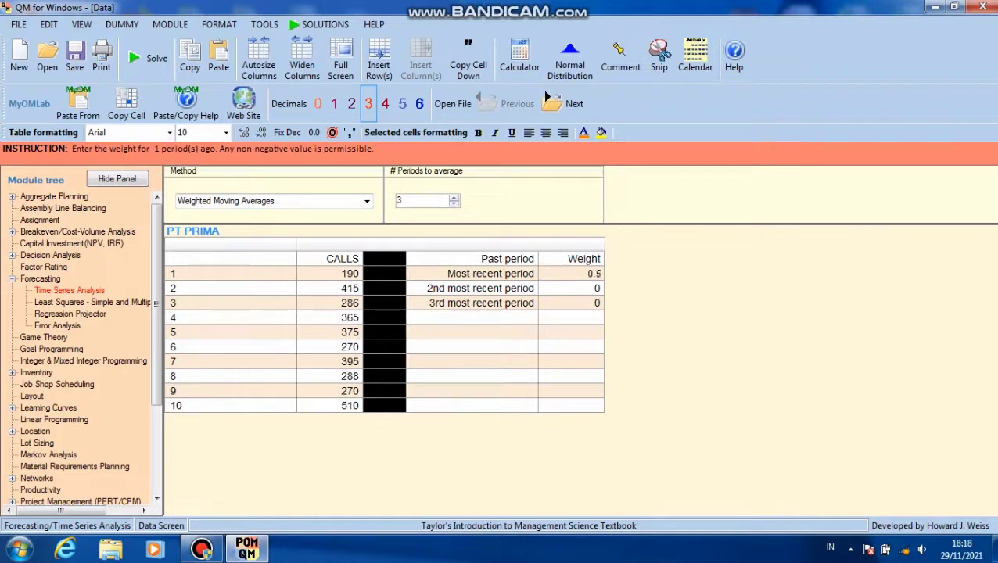
key("Return")
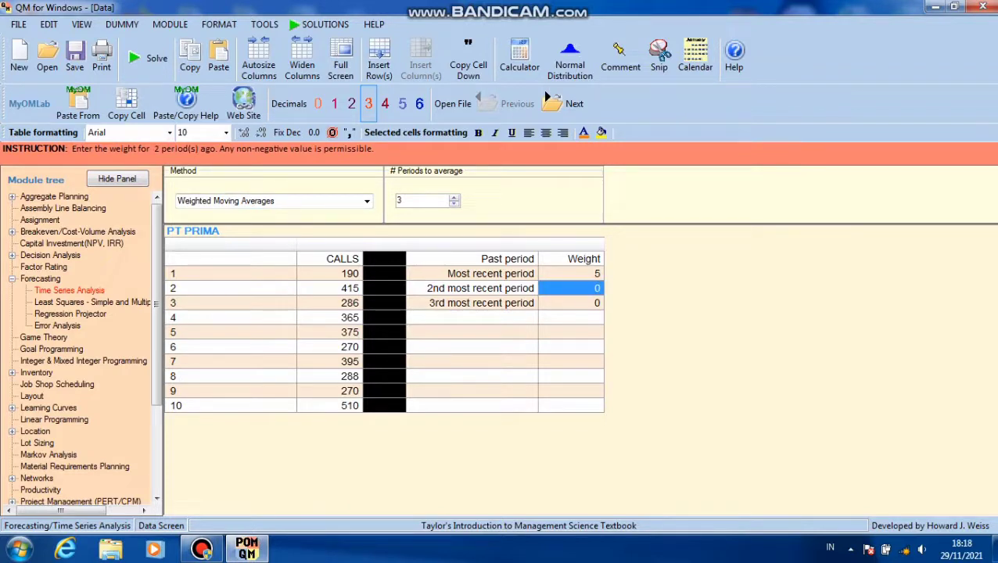
type("8")
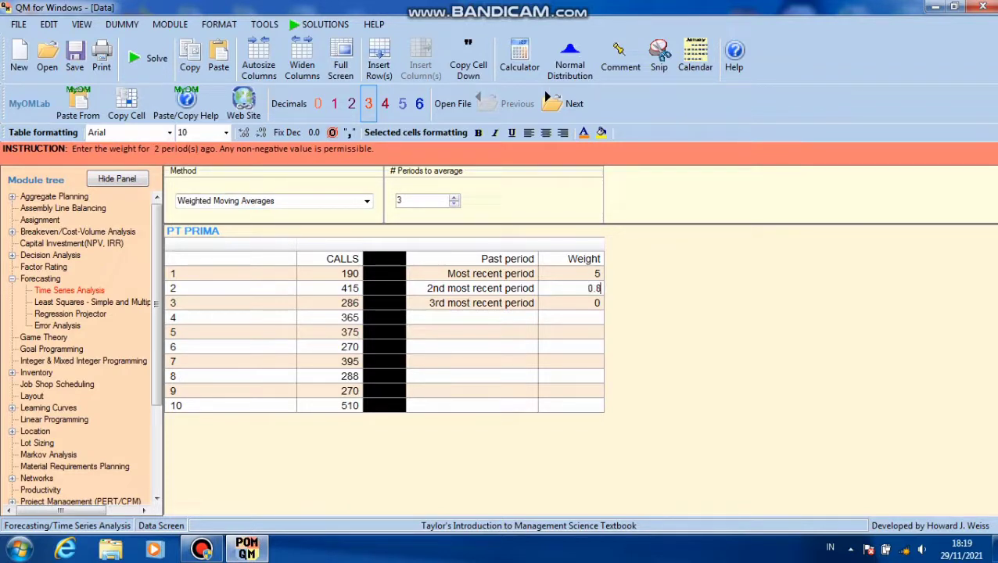
key("Return")
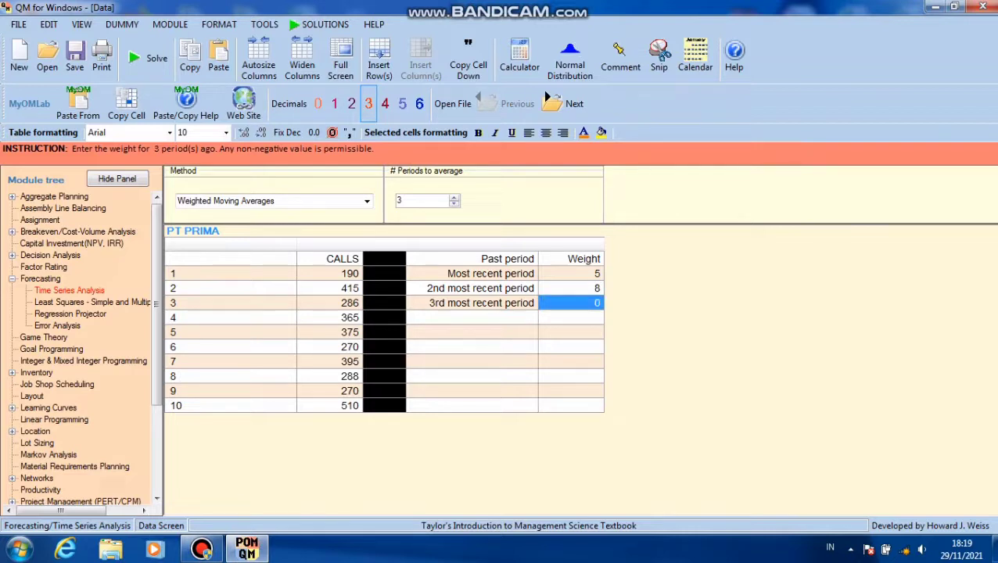
Solve the PT PRIMA weighted moving averages forecast, view its graph and return to the data.
left_click(149, 58)
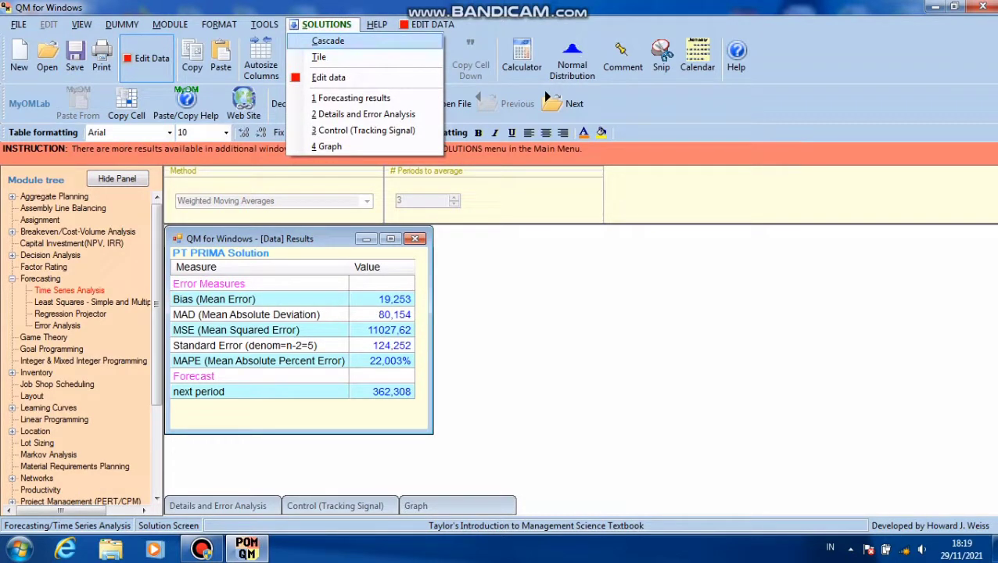
key("Up")
key("Return")
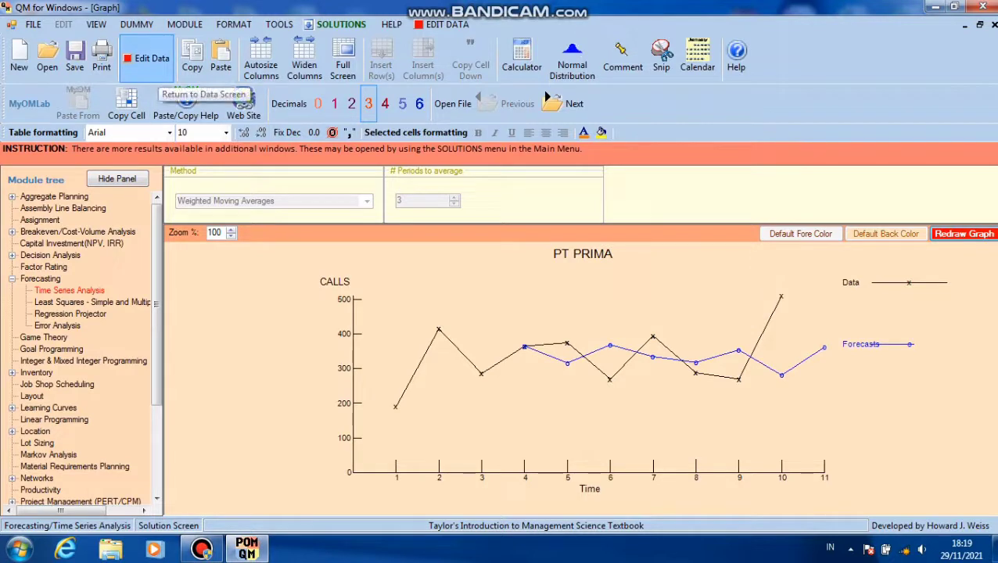
left_click(152, 63)
Change the PT PRIMA method to Linear Trend Line Model and solve the forecast.
left_click(367, 201)
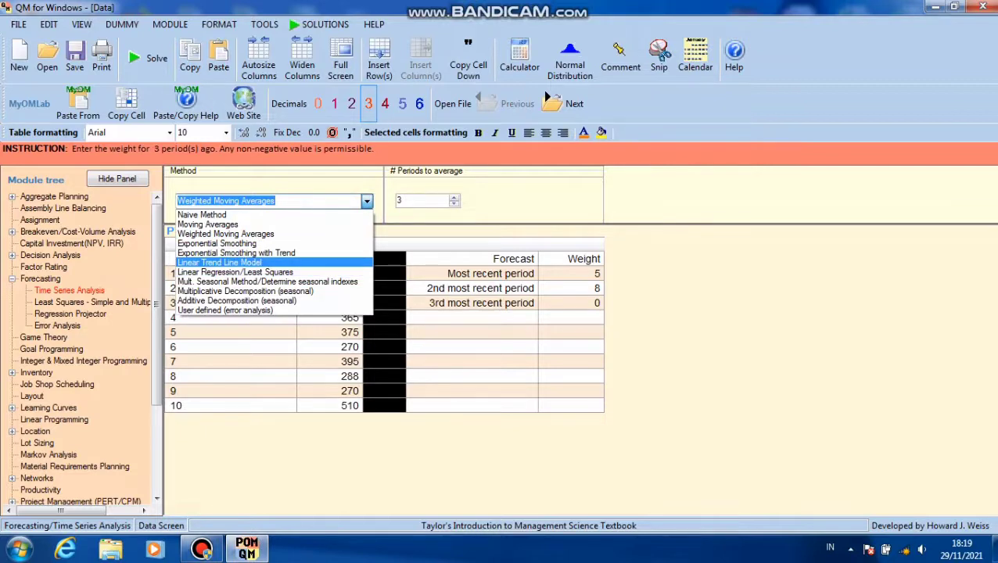
left_click(258, 263)
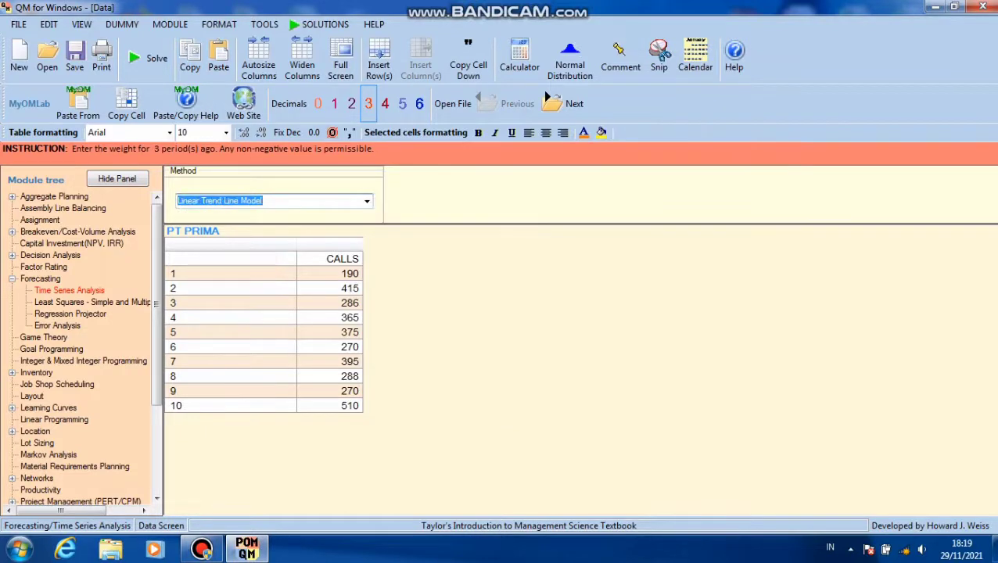
left_click(149, 58)
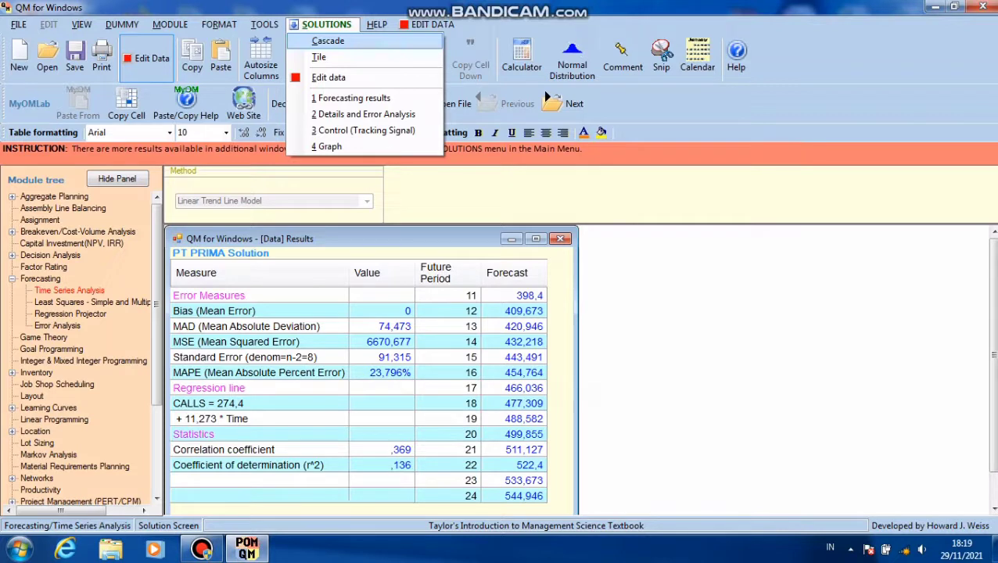
left_click(514, 404)
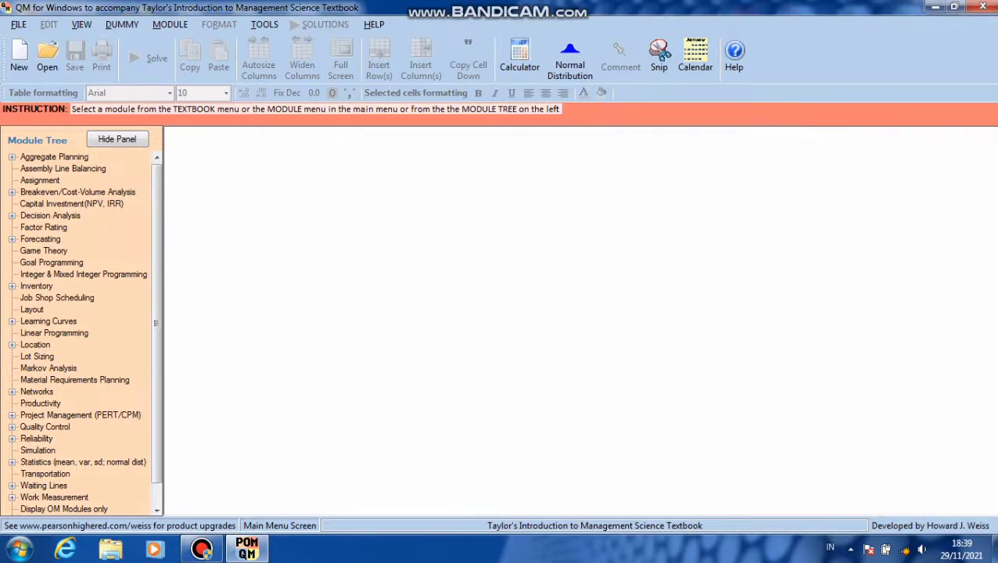
Start a new Forecasting data set for Least Squares - Simple and Multiple Regression and title it DEALER MOBIL.
left_click(39, 239)
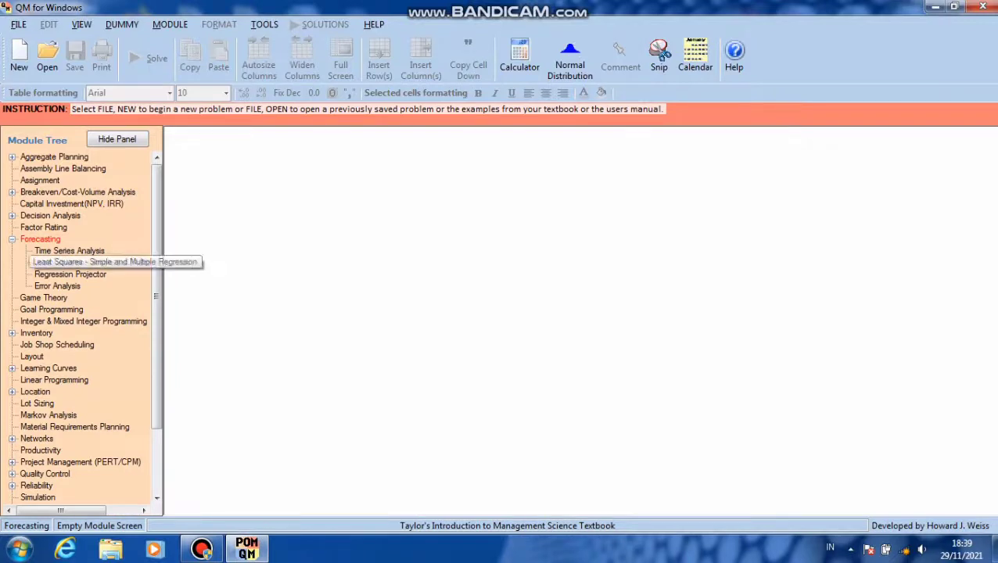
left_click(89, 262)
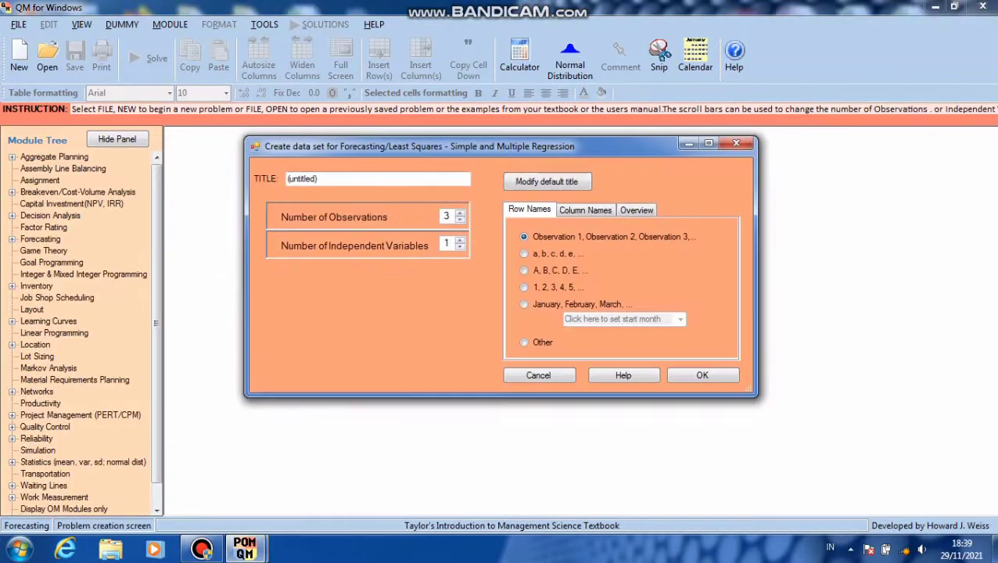
key("BackSpace")
key("BackSpace")
key("BackSpace")
key("BackSpace")
key("BackSpace")
key("BackSpace")
key("BackSpace")
key("BackSpace")
key("BackSpace")
key("BackSpace")
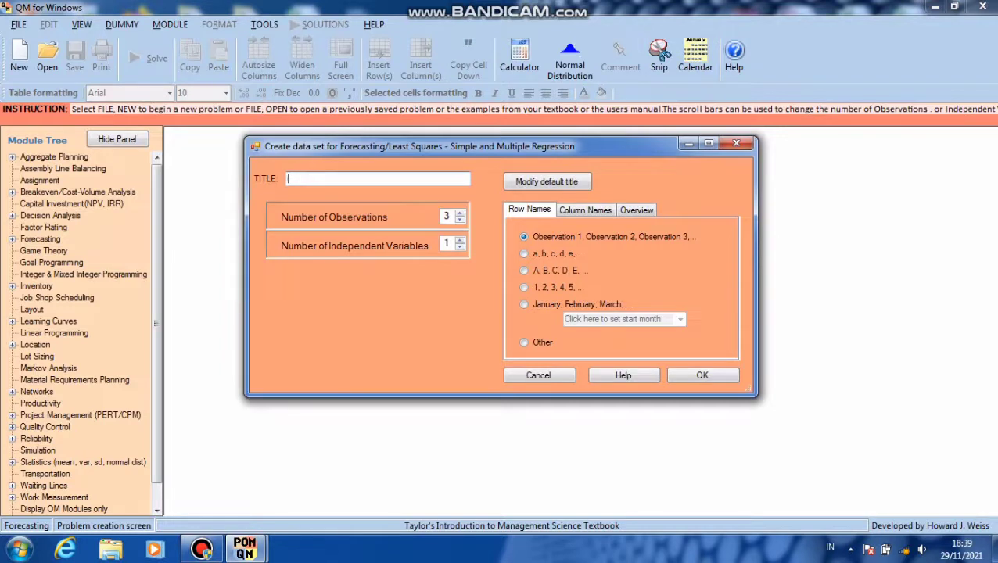
type("DEALER MOBIL")
Create the data set with 11 observations, 2 independent variables and row names 1, 2, 3, 4, 5.
double_click(445, 215)
type("1")
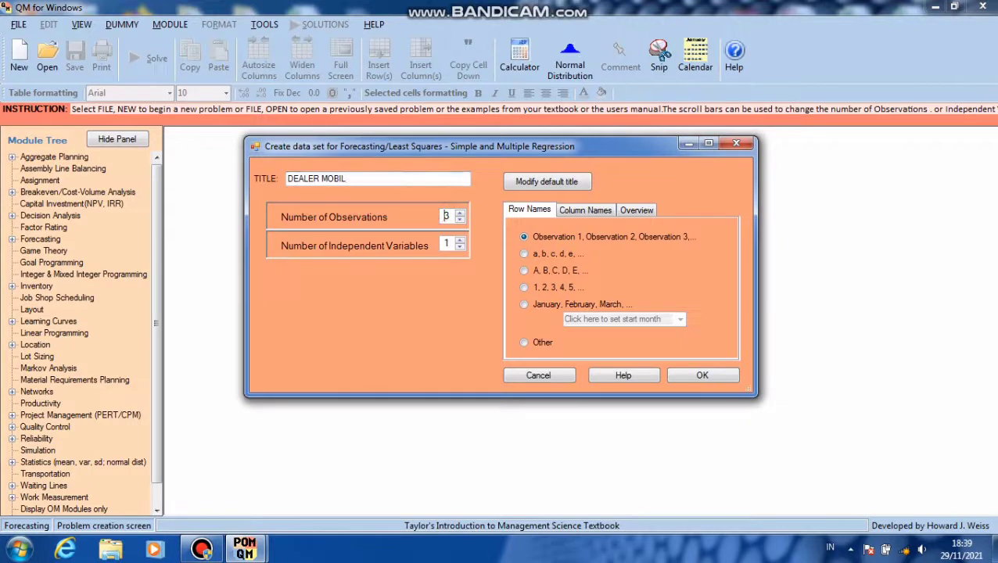
type("1")
left_click(448, 243)
key("BackSpace")
type("2")
left_click(524, 287)
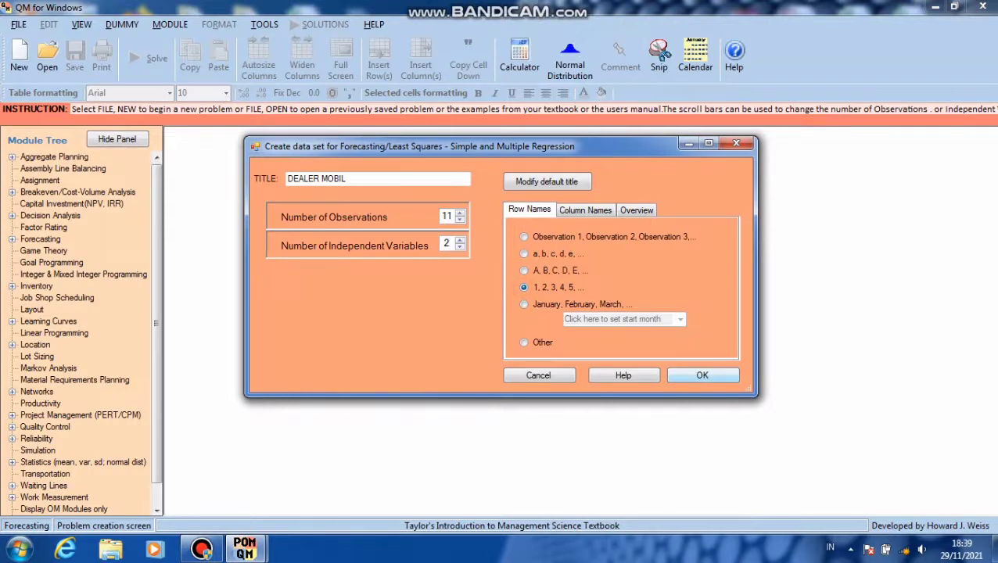
left_click(702, 376)
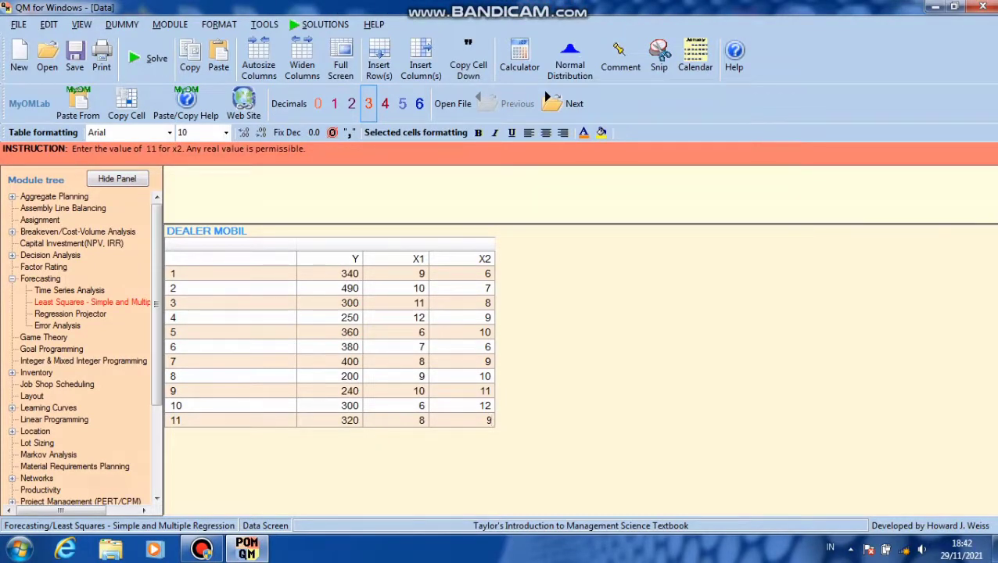
Solve the DEALER MOBIL regression and display its Details and Error Analysis.
left_click(145, 59)
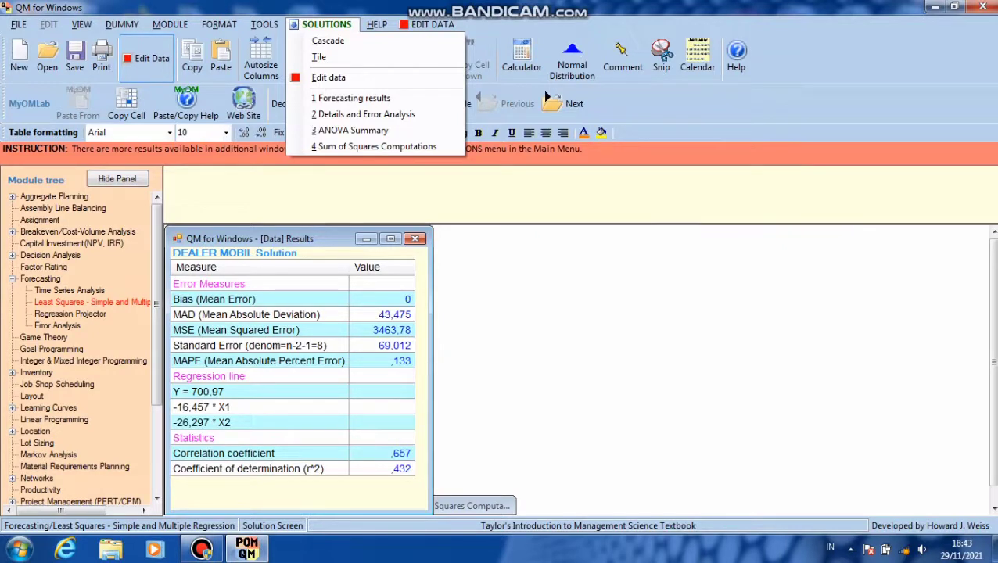
left_click(325, 25)
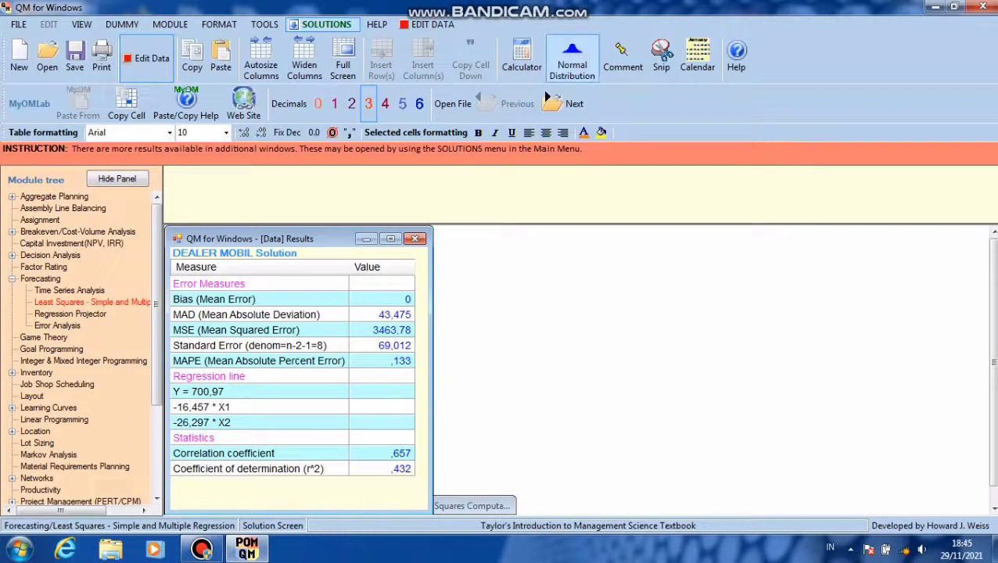
left_click(326, 24)
left_click(344, 114)
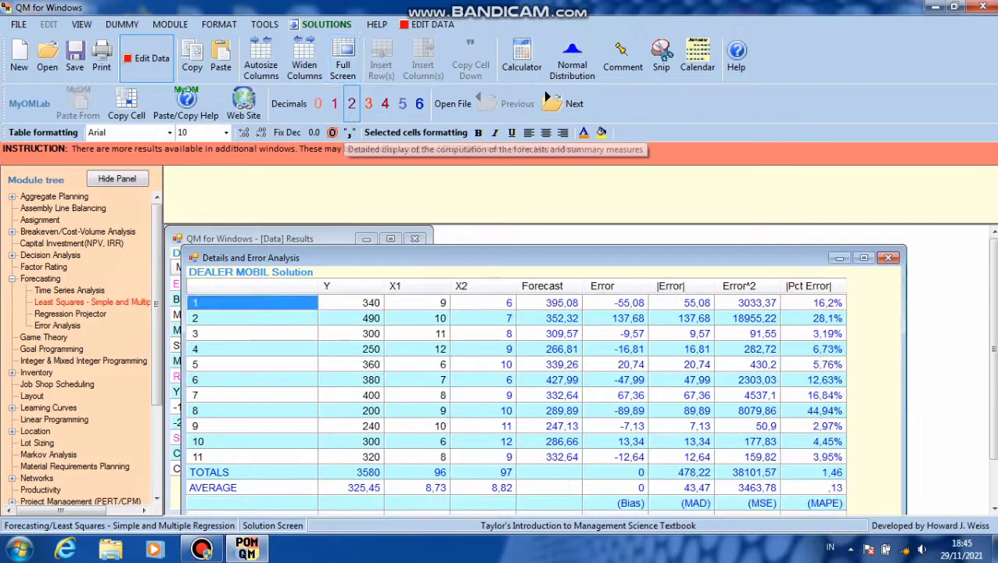
View the ANOVA Summary and the Sum of Squares Computations of the DEALER MOBIL solution.
left_click(326, 24)
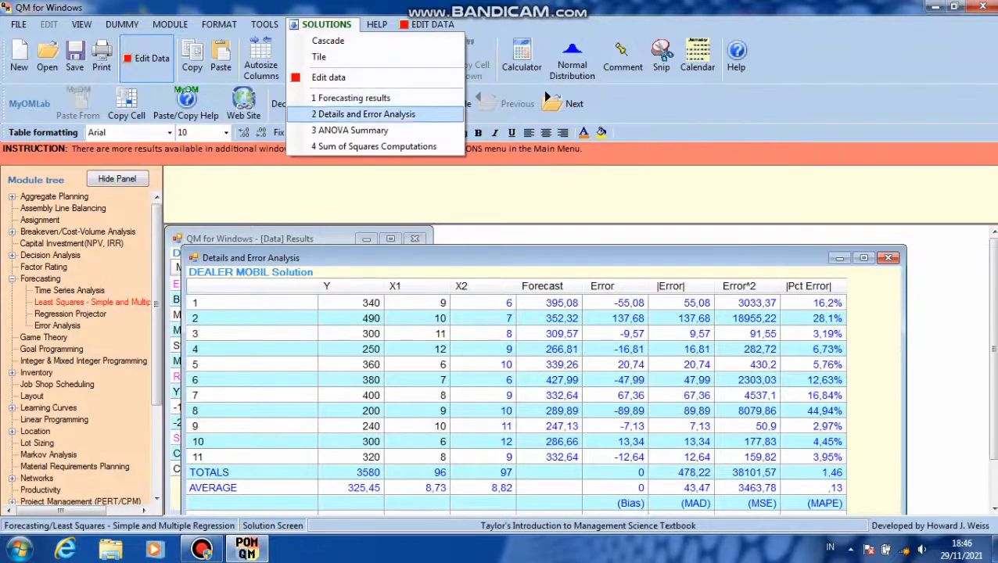
left_click(350, 130)
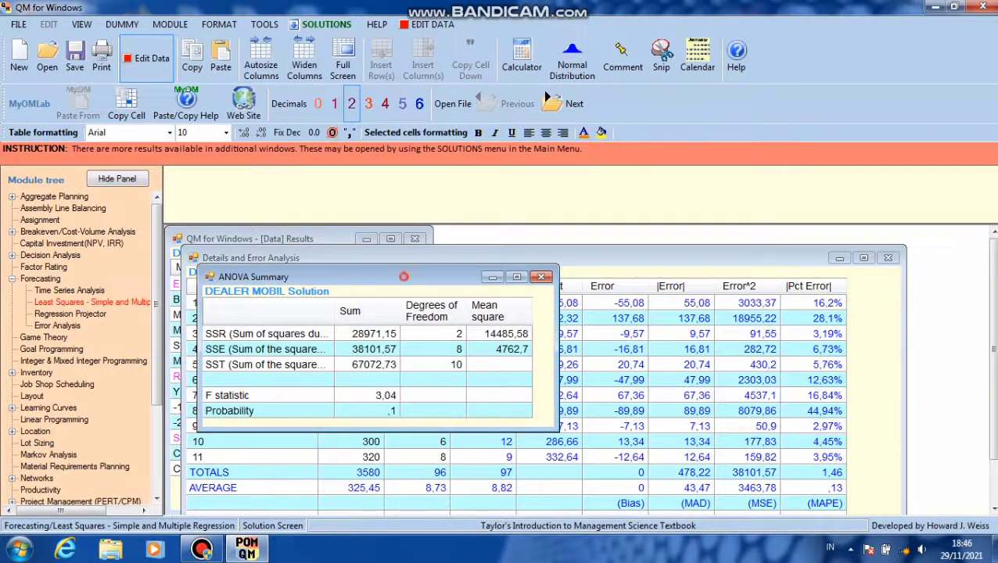
left_click(326, 24)
left_click(374, 147)
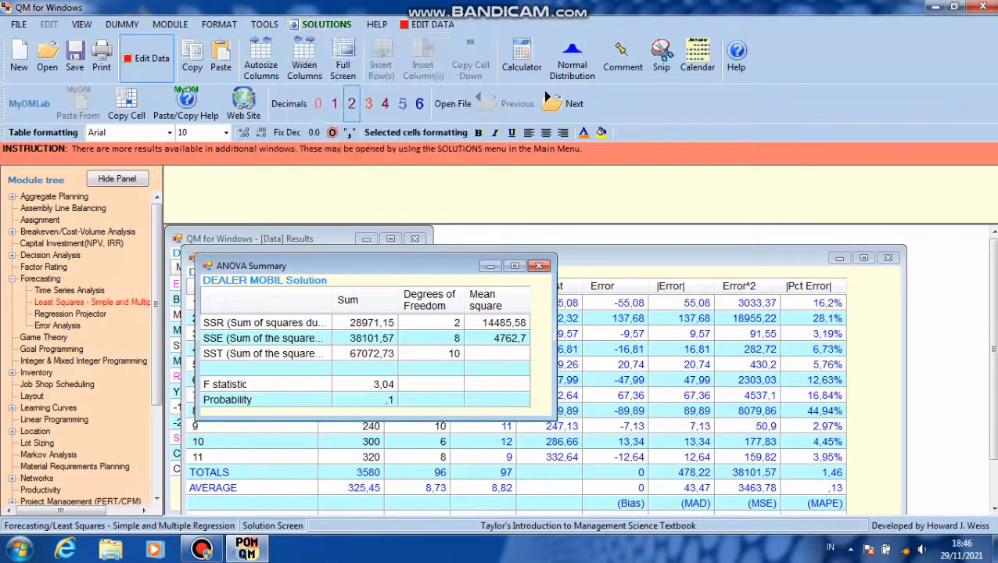